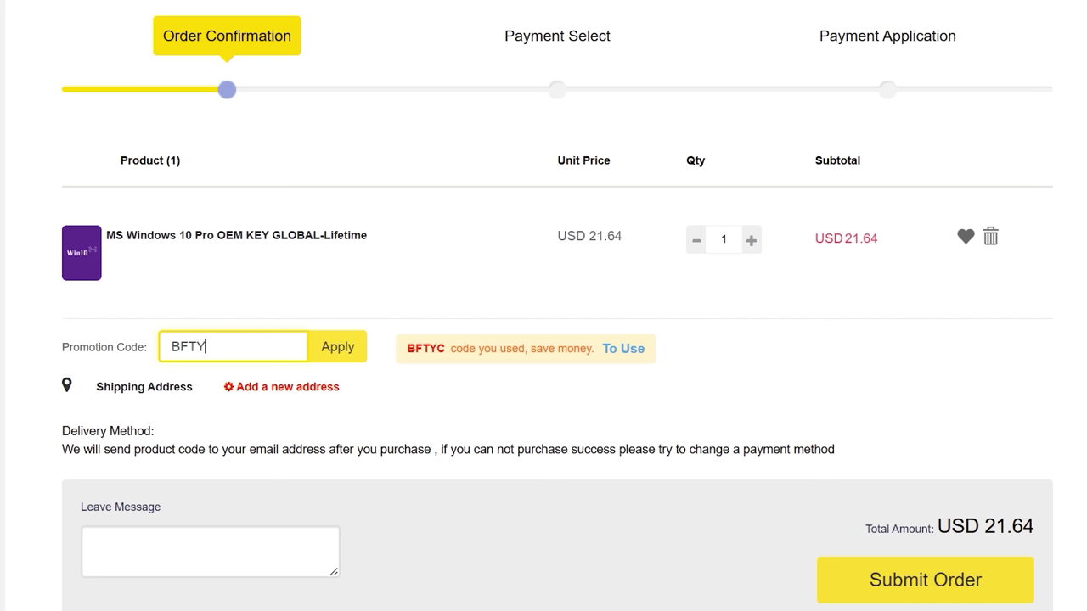
# Enter promotion code BFTYC on the Windows 10 Pro OEM key checkout and apply it.
pyautogui.write('C')
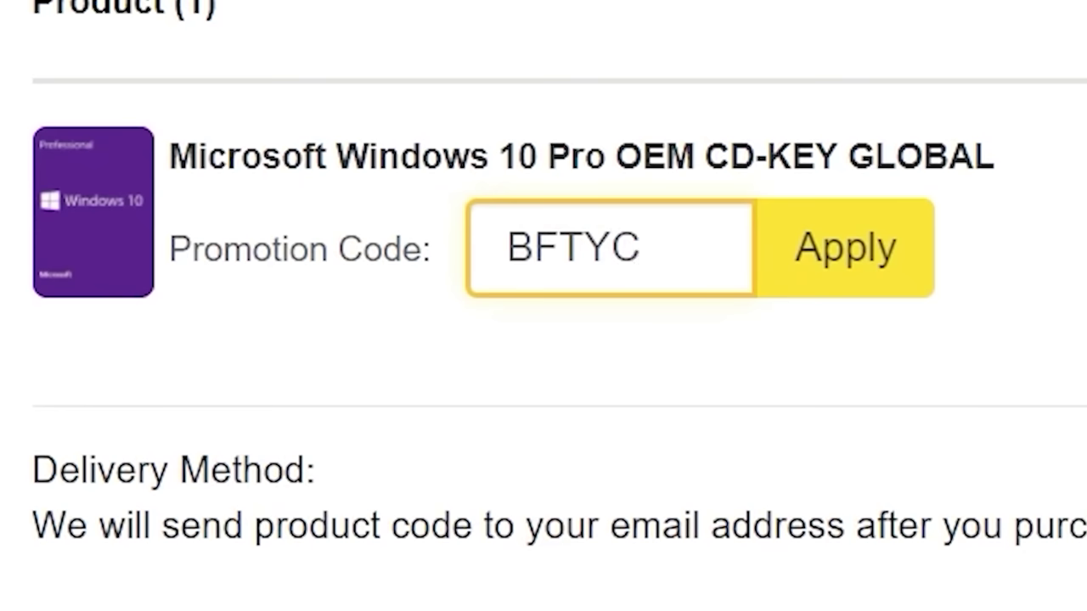
pyautogui.click(875, 253)
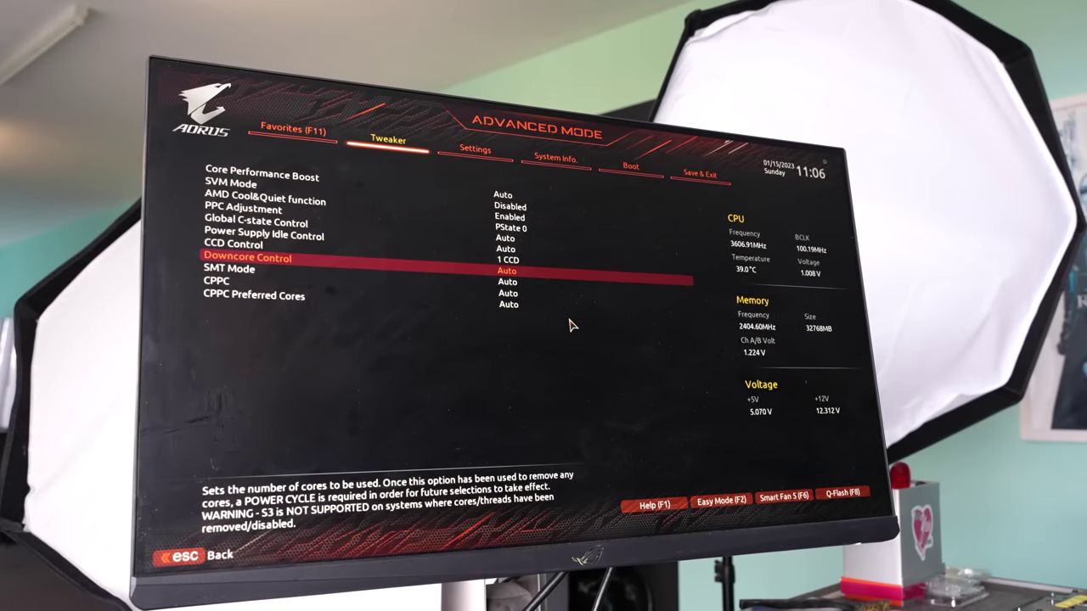
# In Advanced CPU Settings, set Downcore Control to TWO (2+0) and leave CCD Control on Auto.
pyautogui.press('Down')
pyautogui.press('Return')
pyautogui.press('Up')
pyautogui.press('Return')
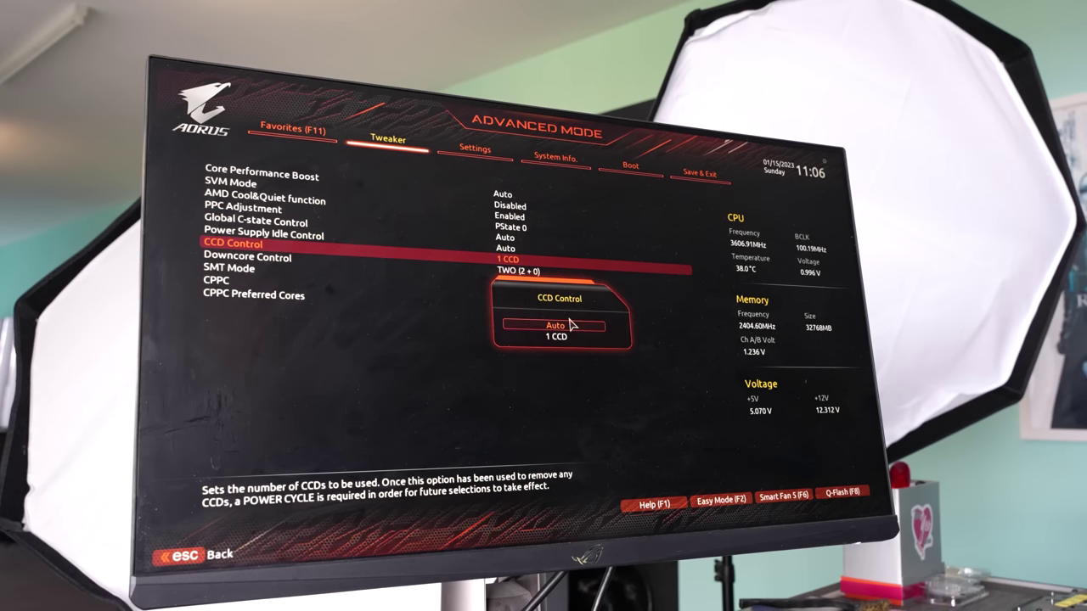
pyautogui.press('Down')
pyautogui.press('Return')
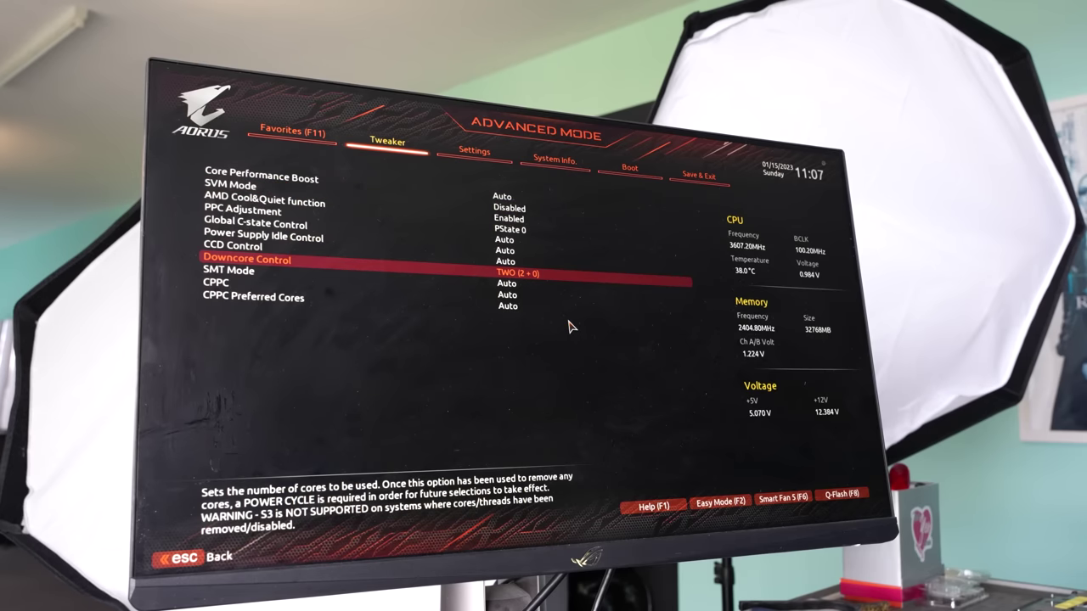
pyautogui.press('Down')
pyautogui.press('Up')
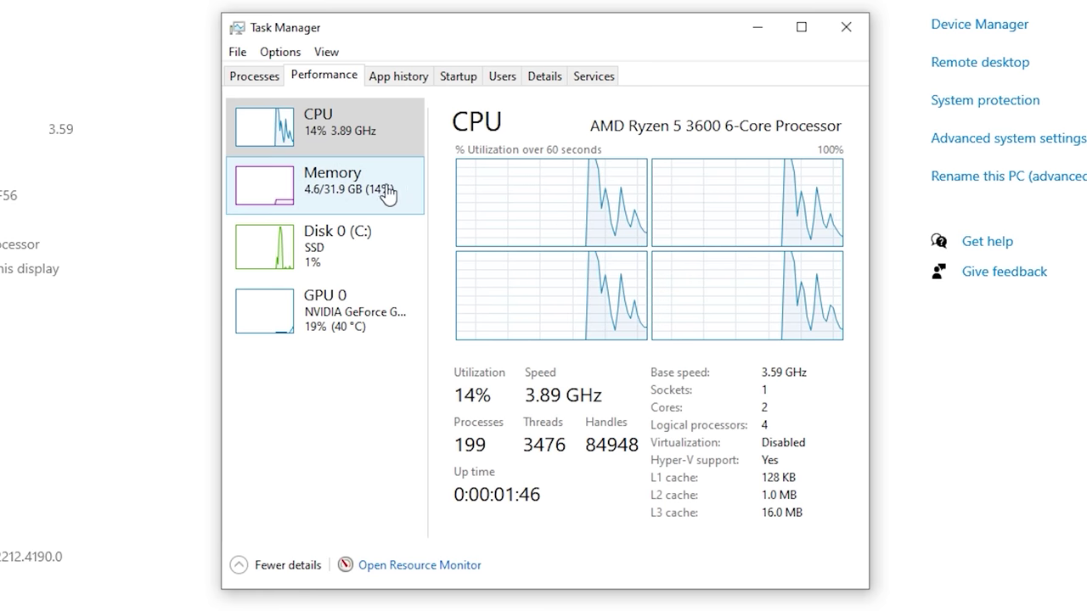
pyautogui.click(584, 194)
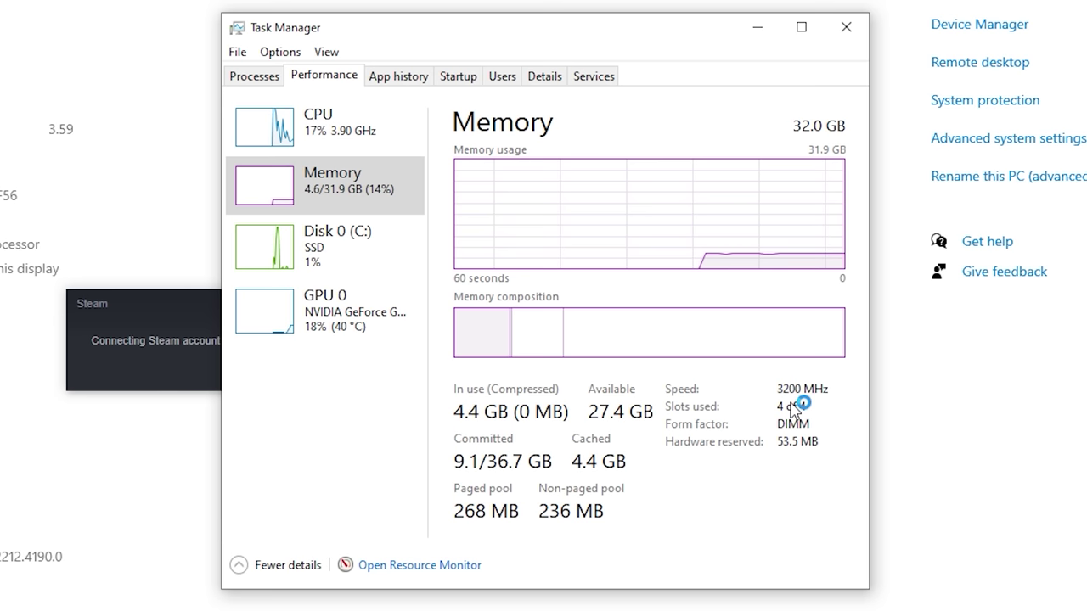
pyautogui.click(326, 141)
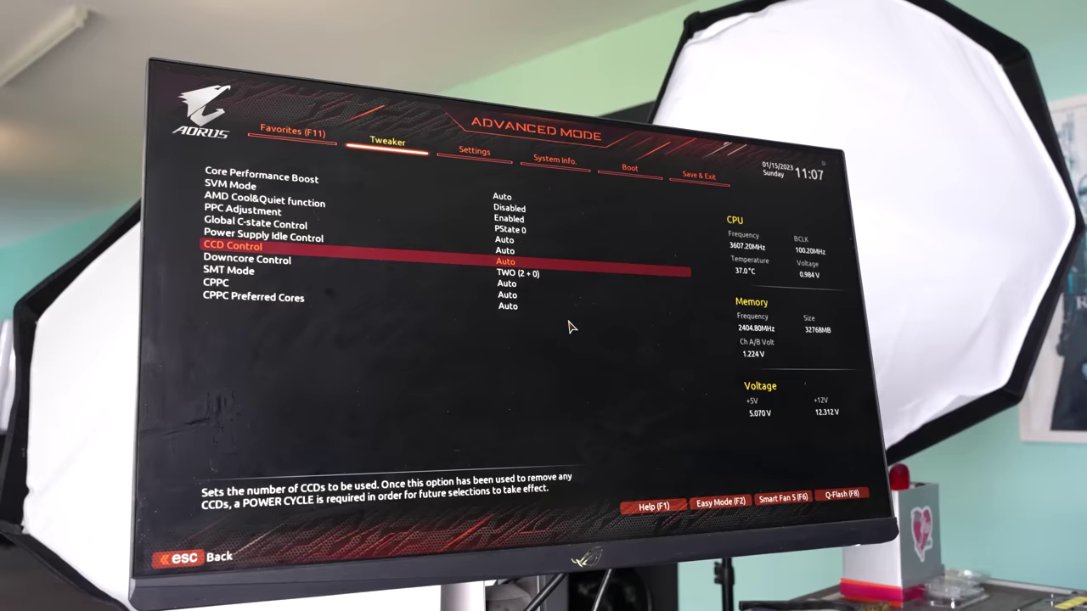
# Review SMT Mode, CPPC and CPPC Preferred Cores, leaving them unchanged on Auto.
pyautogui.press('Down')
pyautogui.press('Down')
pyautogui.press('Down')
pyautogui.press('Return')
pyautogui.press('Escape')
pyautogui.press('Down')
pyautogui.press('Return')
pyautogui.press('Escape')
pyautogui.press('Up')
pyautogui.press('Up')
pyautogui.press('Up')
pyautogui.press('Up')
pyautogui.press('Up')
pyautogui.press('Up')
pyautogui.press('Up')
pyautogui.press('Up')
pyautogui.press('Up')
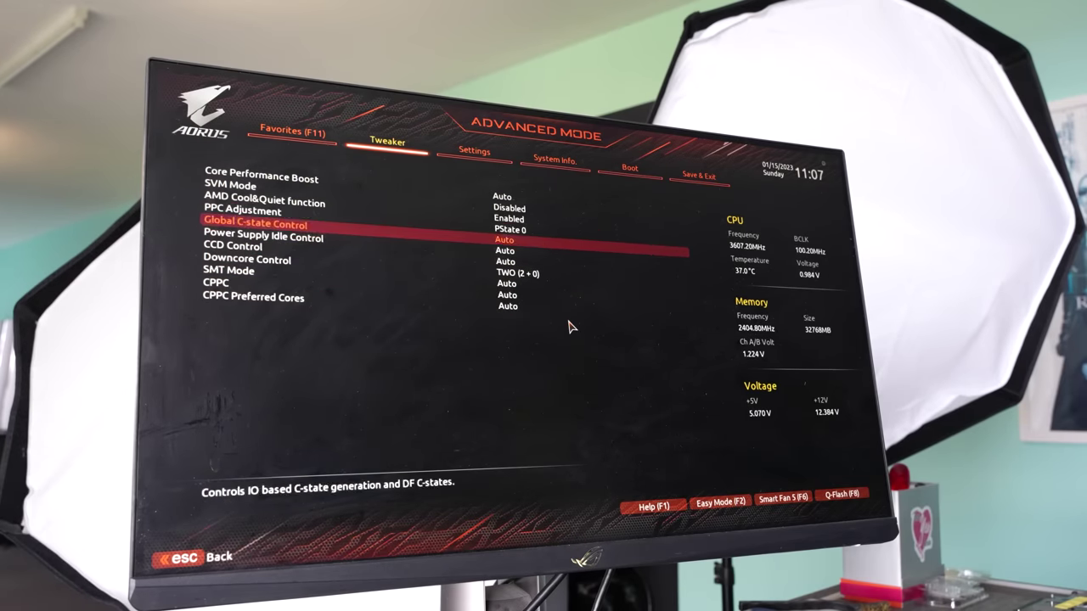
pyautogui.press('Up')
pyautogui.press('Up')
# Set the X.M.P. memory profile to Profile1 on the Tweaker page.
pyautogui.press('Right')
pyautogui.press('Left')
pyautogui.press('Left')
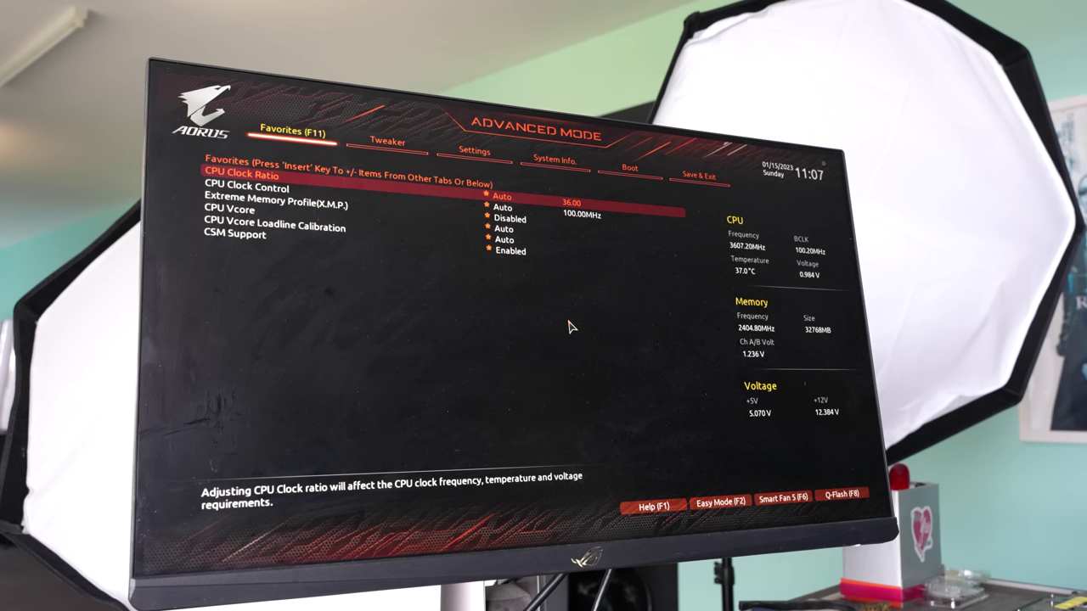
pyautogui.press('Right')
pyautogui.press('Right')
pyautogui.press('Down')
pyautogui.press('Down')
pyautogui.press('Down')
pyautogui.press('Down')
pyautogui.press('Return')
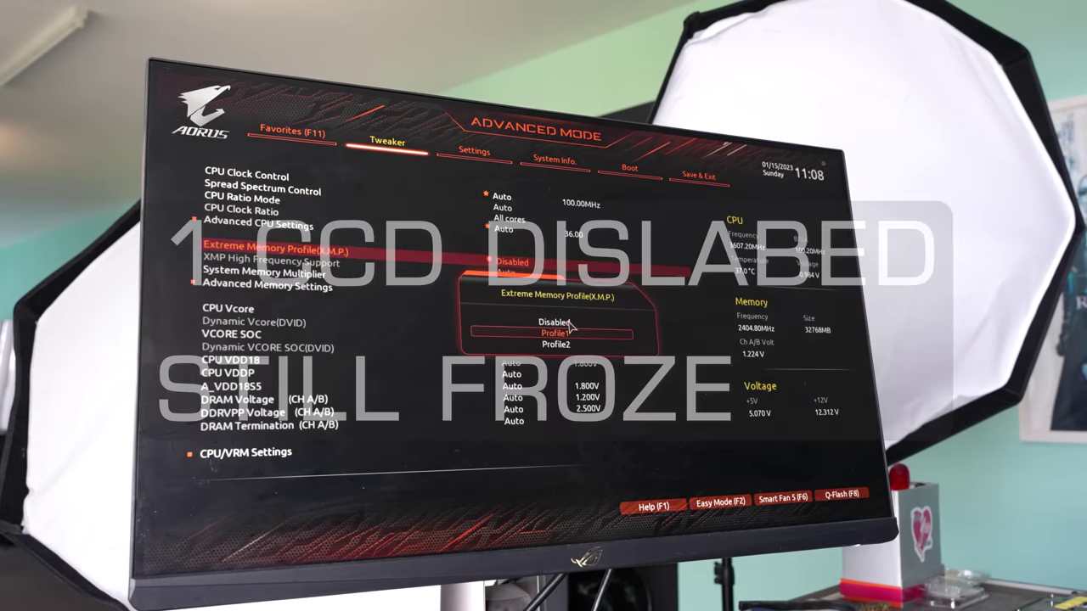
pyautogui.press('Return')
pyautogui.press('Return')
pyautogui.press('Down')
pyautogui.press('Return')
pyautogui.press('Return')
pyautogui.press('Return')
pyautogui.press('Right')
pyautogui.press('Down')
pyautogui.press('Down')
pyautogui.press('Down')
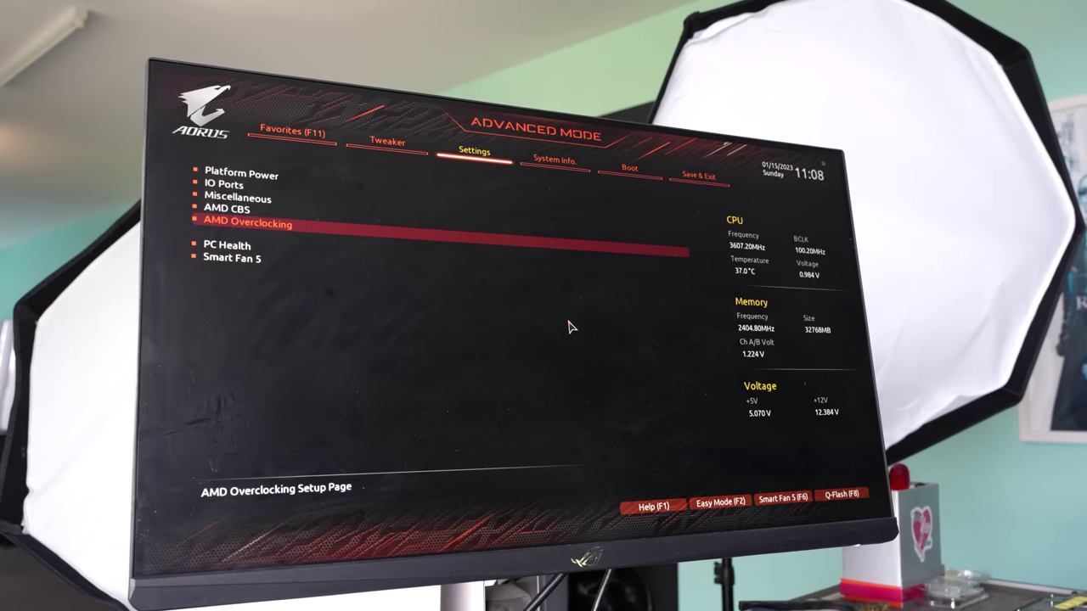
# Accept the overclocking damage warning and check ECO Mode under AMD Overclocking.
pyautogui.press('Return')
pyautogui.press('Return')
pyautogui.press('Down')
pyautogui.press('Down')
pyautogui.press('Down')
pyautogui.press('Down')
pyautogui.press('Up')
pyautogui.press('Up')
pyautogui.press('Return')
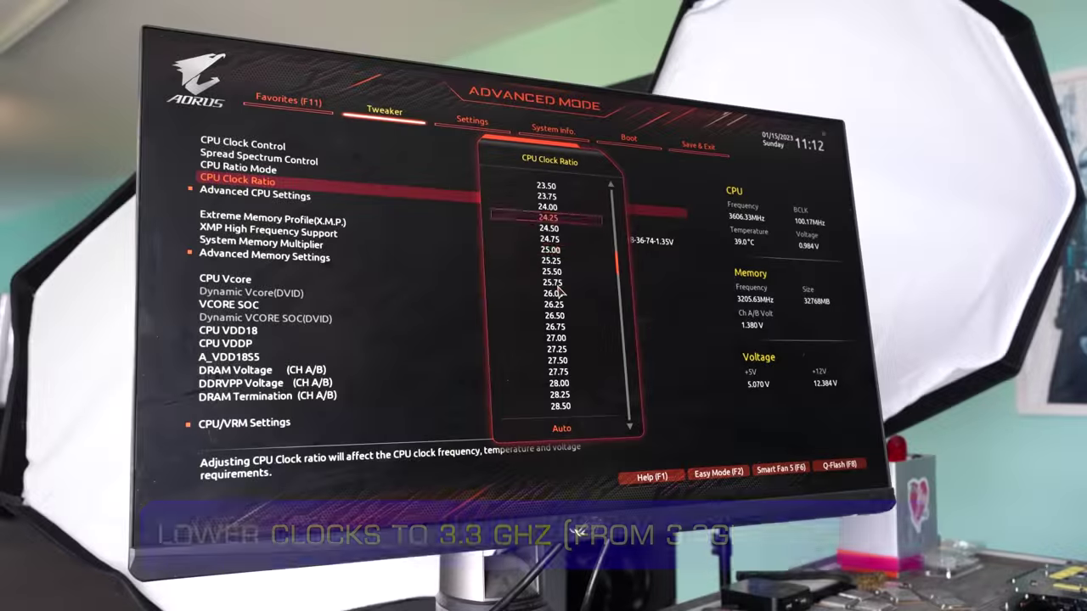
# Set CPU Clock Ratio to 33.00 and return Downcore Control to Auto.
pyautogui.press('Down')
pyautogui.press('Down')
pyautogui.press('Down')
pyautogui.press('Down')
pyautogui.press('Down')
pyautogui.press('Down')
pyautogui.press('Down')
pyautogui.press('Down')
pyautogui.press('Down')
pyautogui.press('Down')
pyautogui.press('Down')
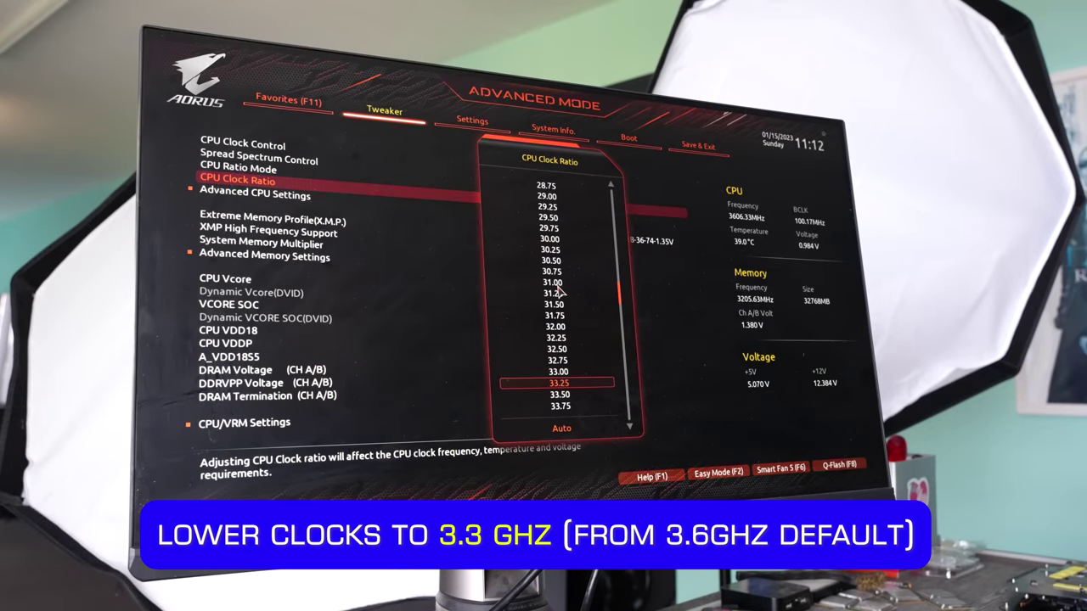
pyautogui.press('Up')
pyautogui.press('Return')
pyautogui.press('Up')
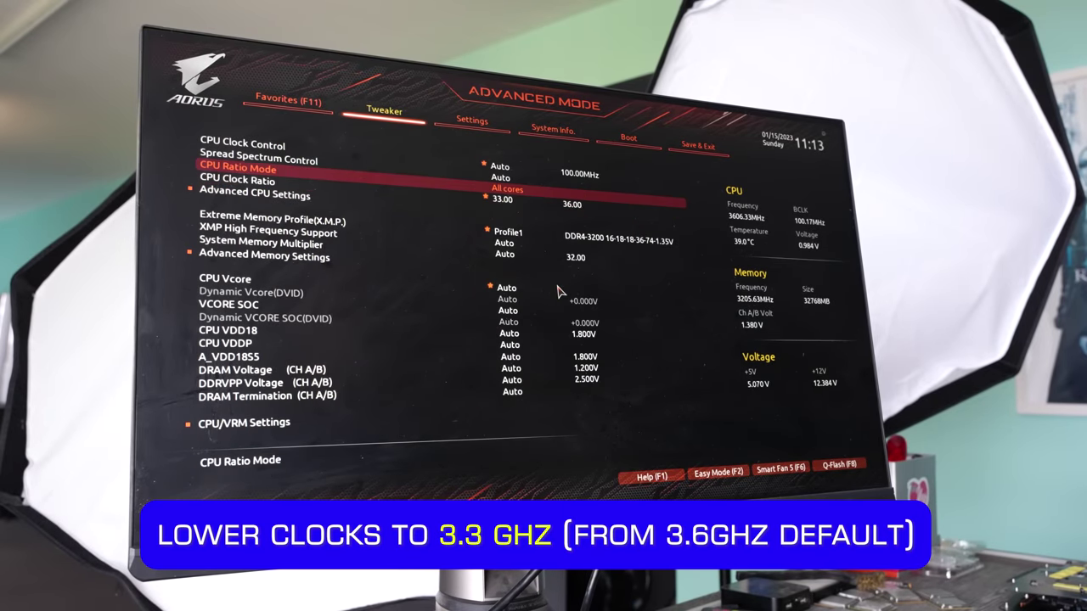
pyautogui.press('Down')
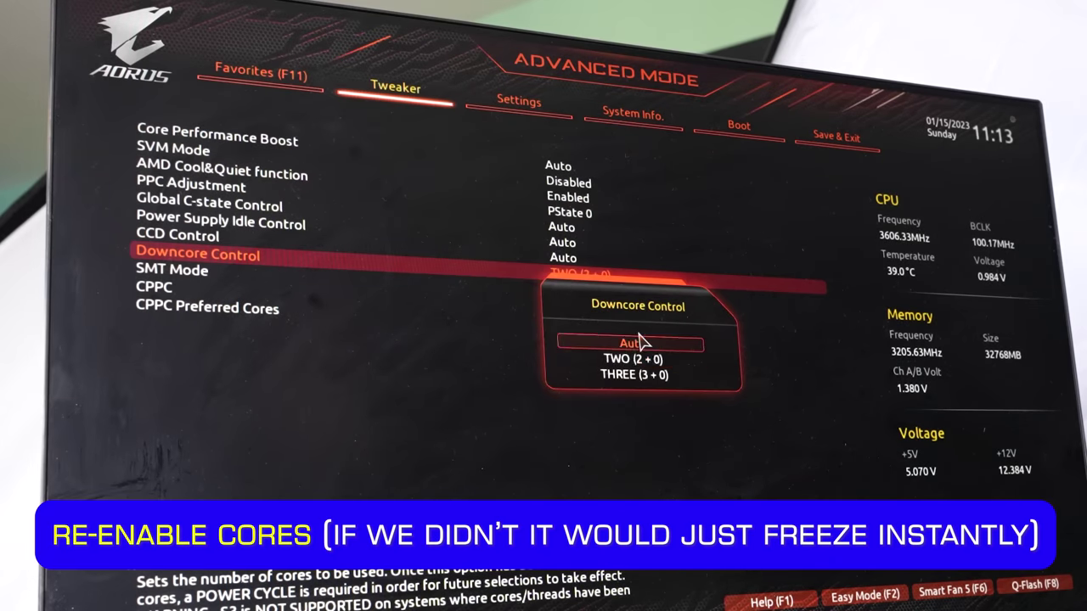
pyautogui.click(641, 341)
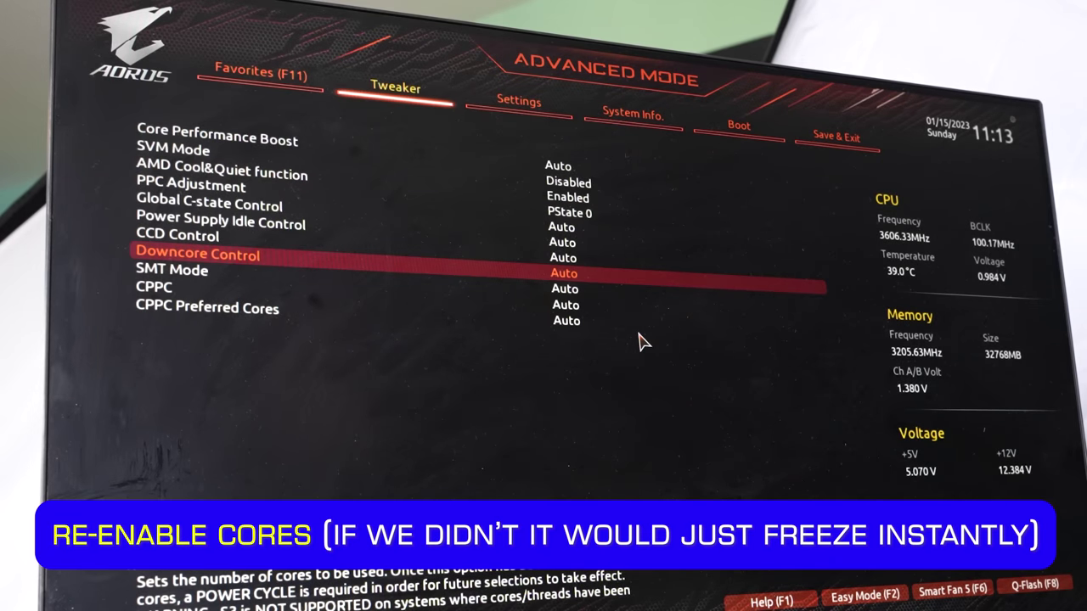
pyautogui.press('Right')
pyautogui.press('Right')
pyautogui.press('Right')
pyautogui.press('Right')
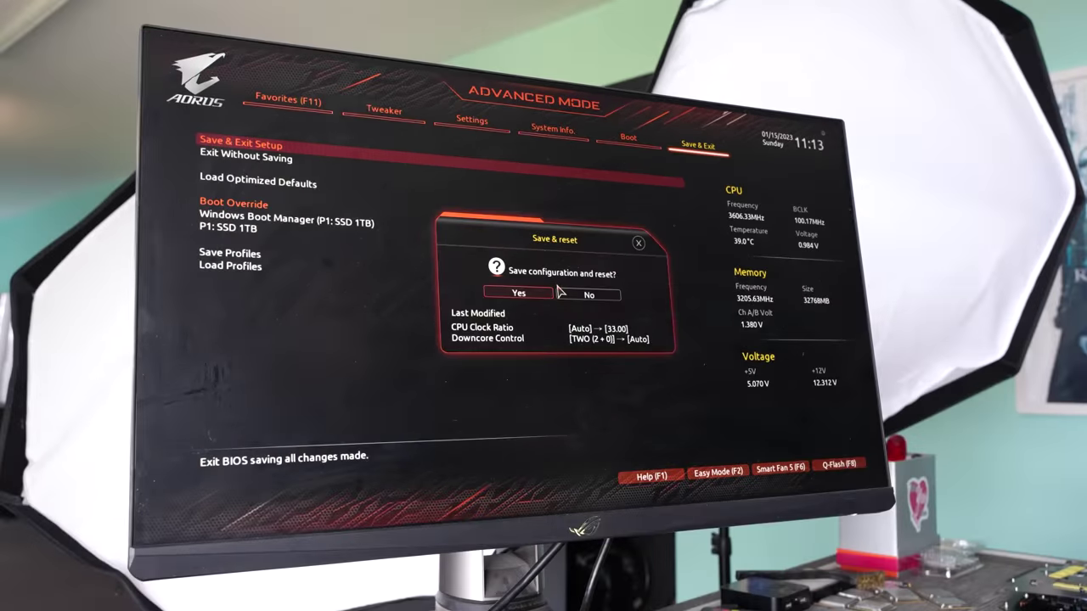
# Confirm the BIOS save-and-reset, then check HWMonitor's package temperature, package power and per-core clocks.
pyautogui.click(550, 292)
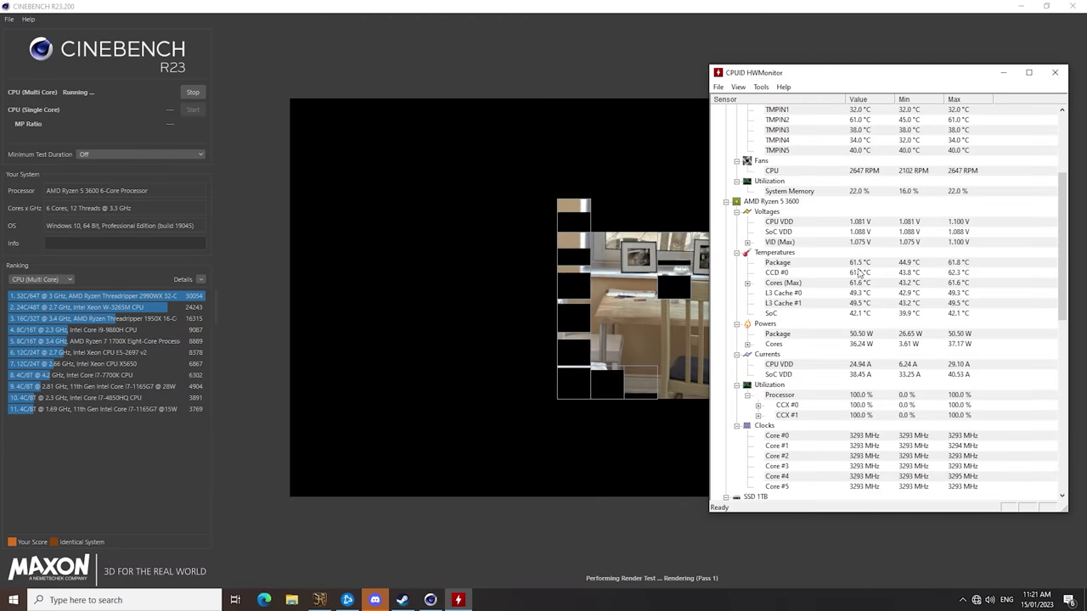
pyautogui.click(959, 264)
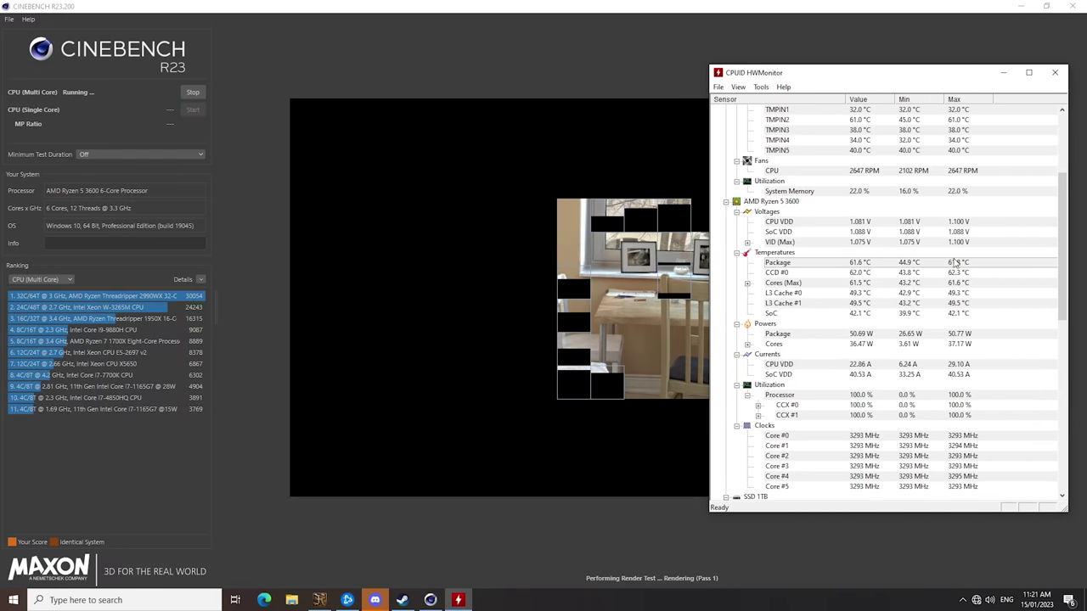
pyautogui.click(953, 334)
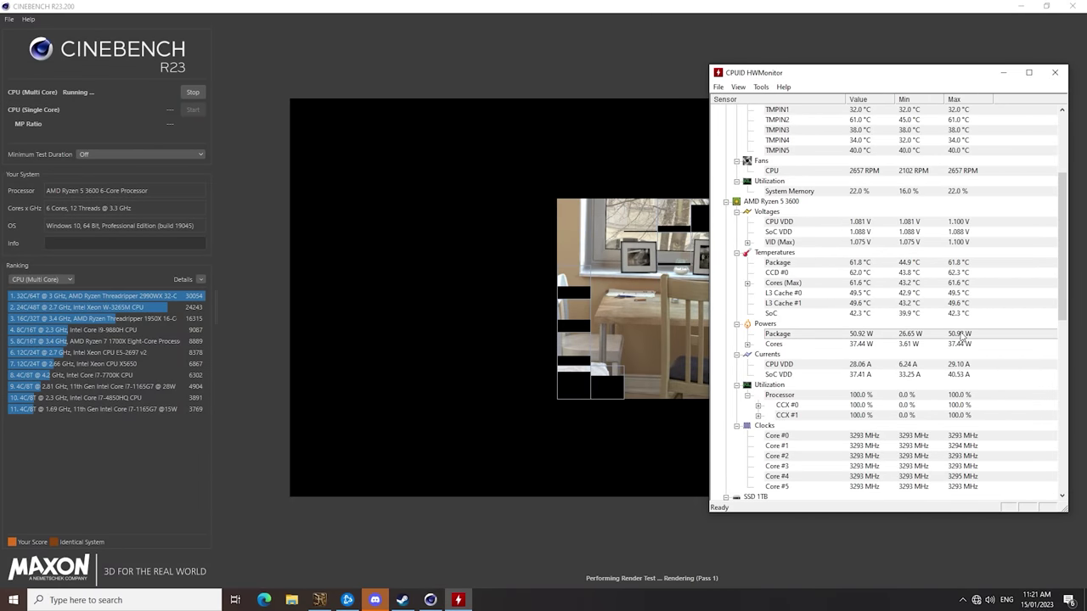
pyautogui.scroll(-2, 958, 382)
pyautogui.click(962, 378)
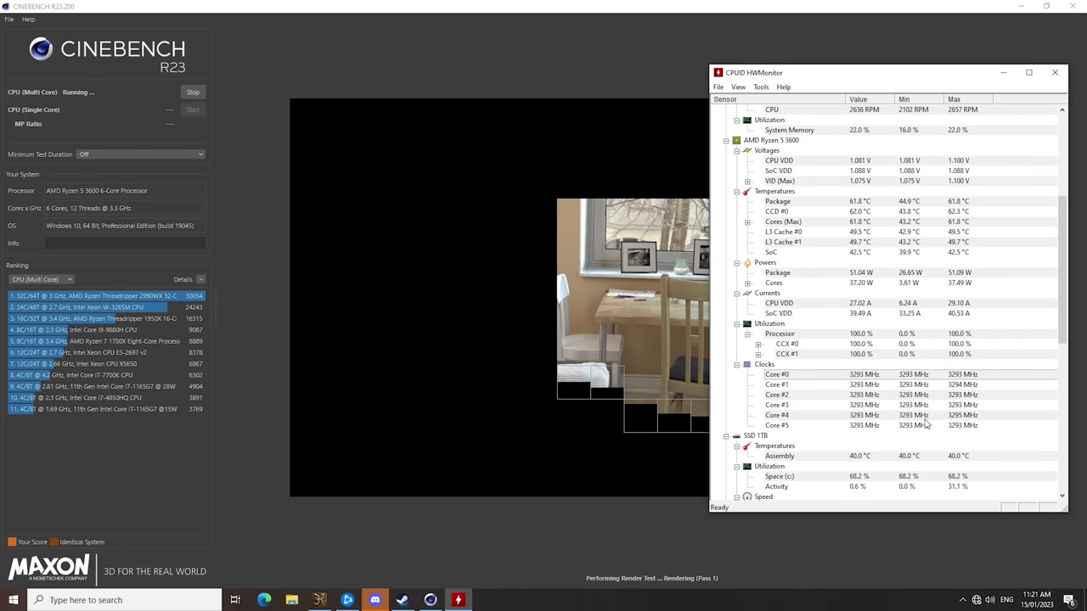
pyautogui.scroll(-13, 961, 440)
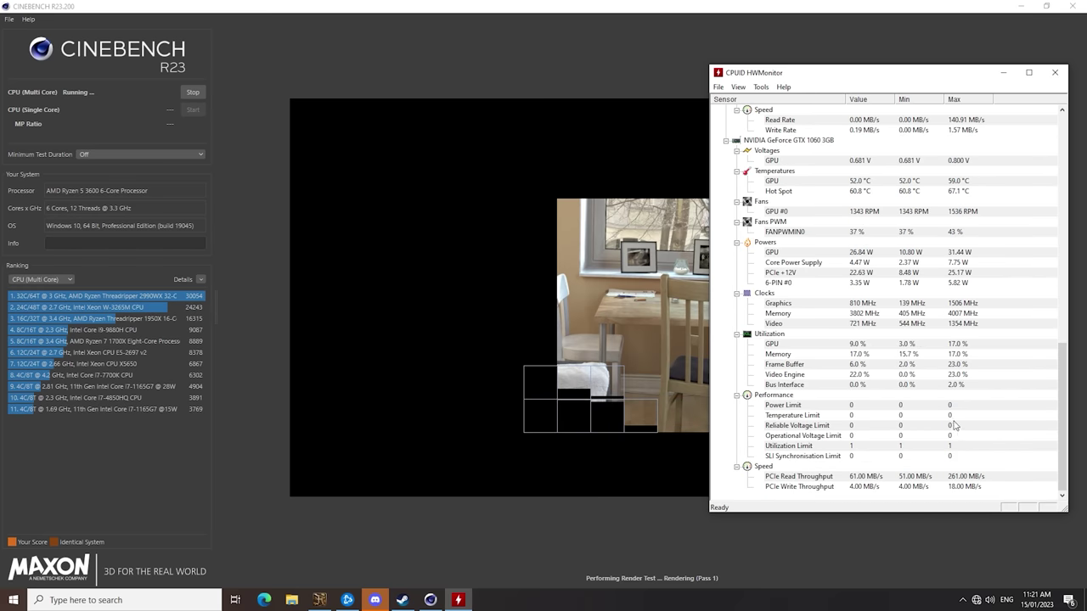
pyautogui.scroll(9, 954, 385)
pyautogui.scroll(11, 955, 384)
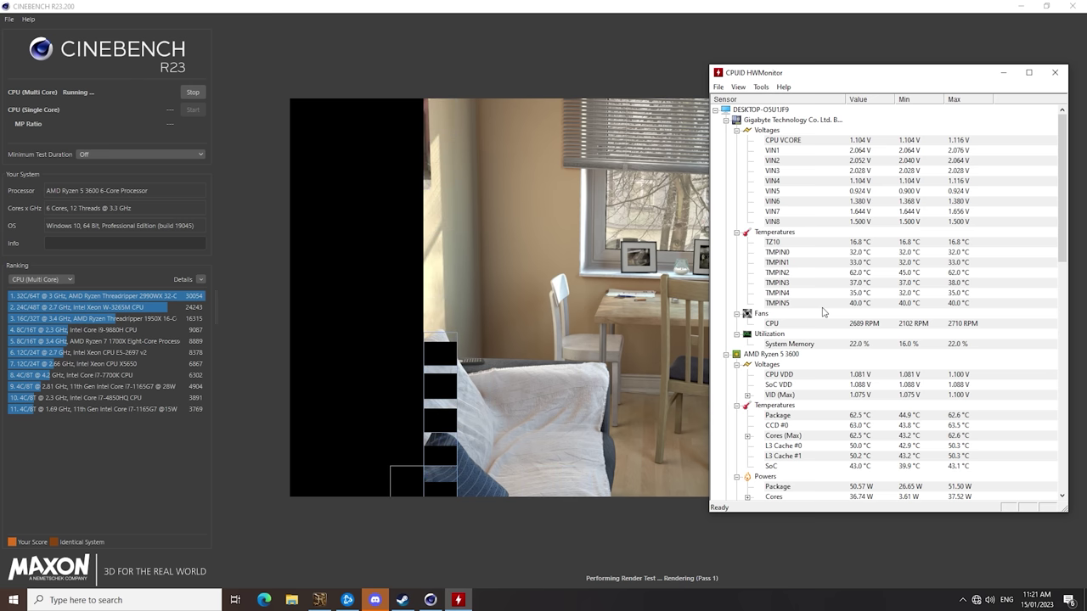
# Recheck the Ryzen 5 3600 package temperature (~62 °C) and power (~50 W) during the multi-core run.
pyautogui.scroll(-1, 874, 400)
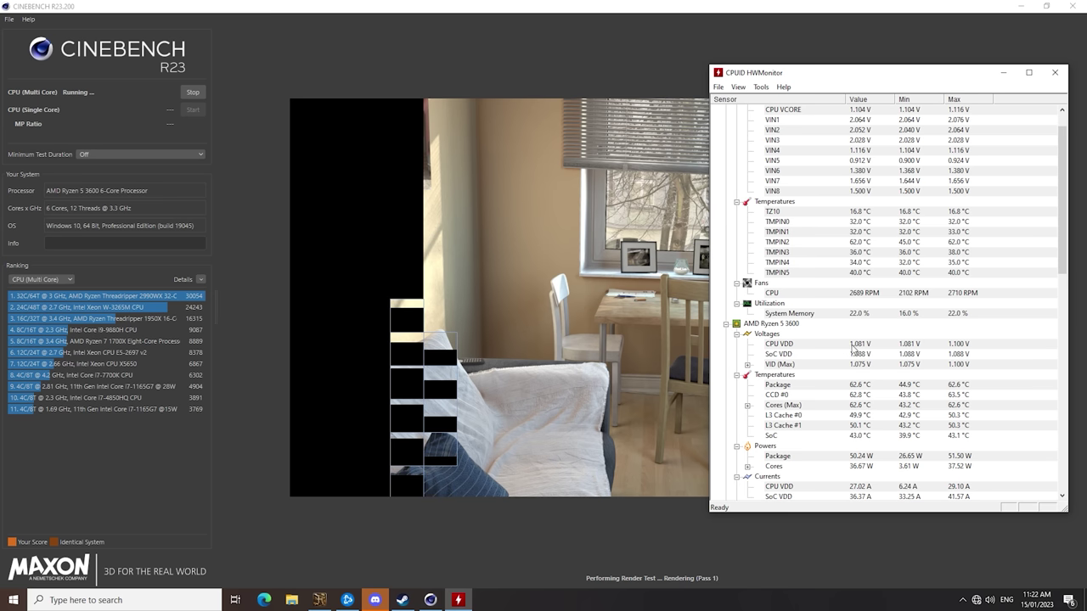
pyautogui.scroll(1, 908, 364)
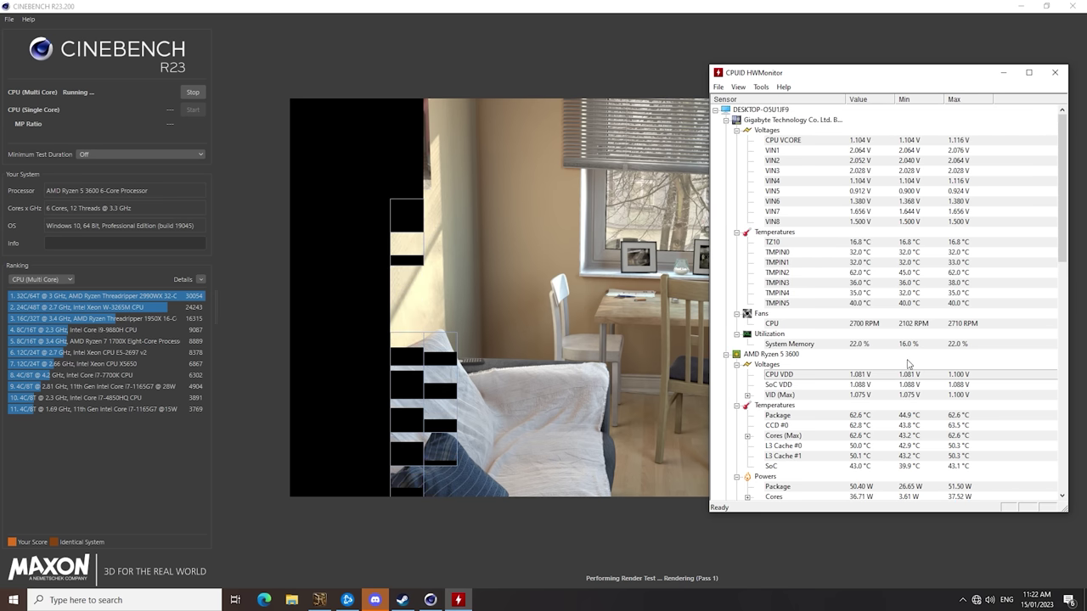
pyautogui.scroll(-4, 908, 365)
pyautogui.scroll(-7, 908, 365)
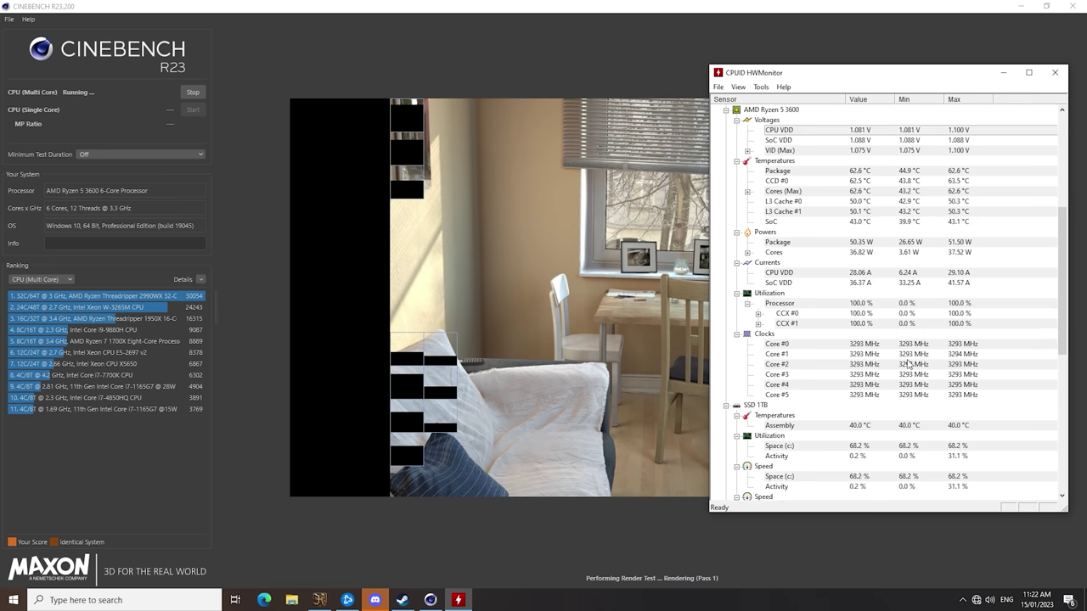
pyautogui.scroll(7, 908, 364)
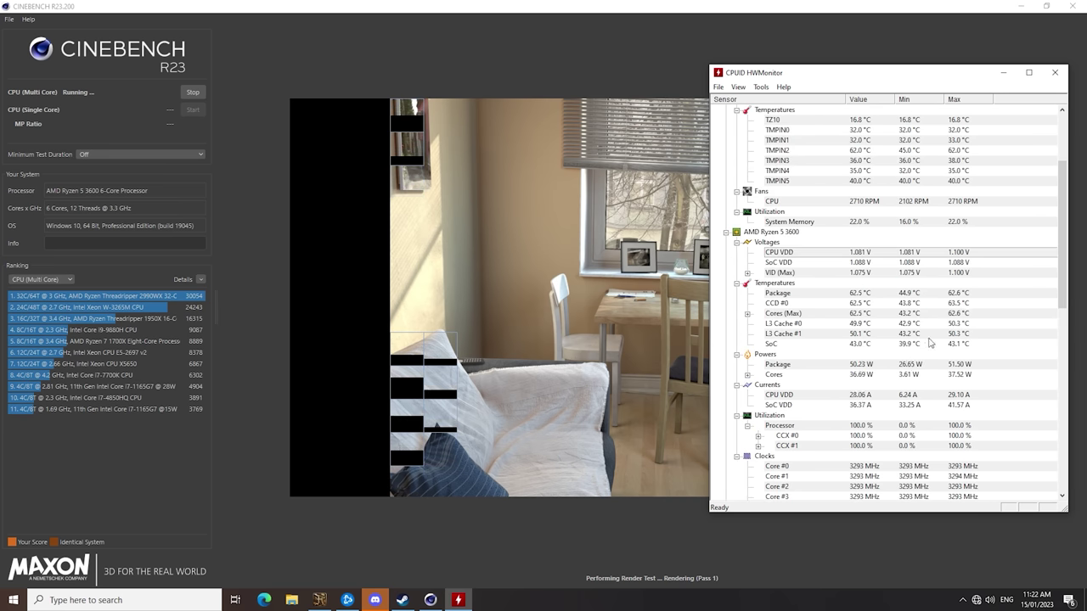
pyautogui.click(863, 295)
pyautogui.click(910, 367)
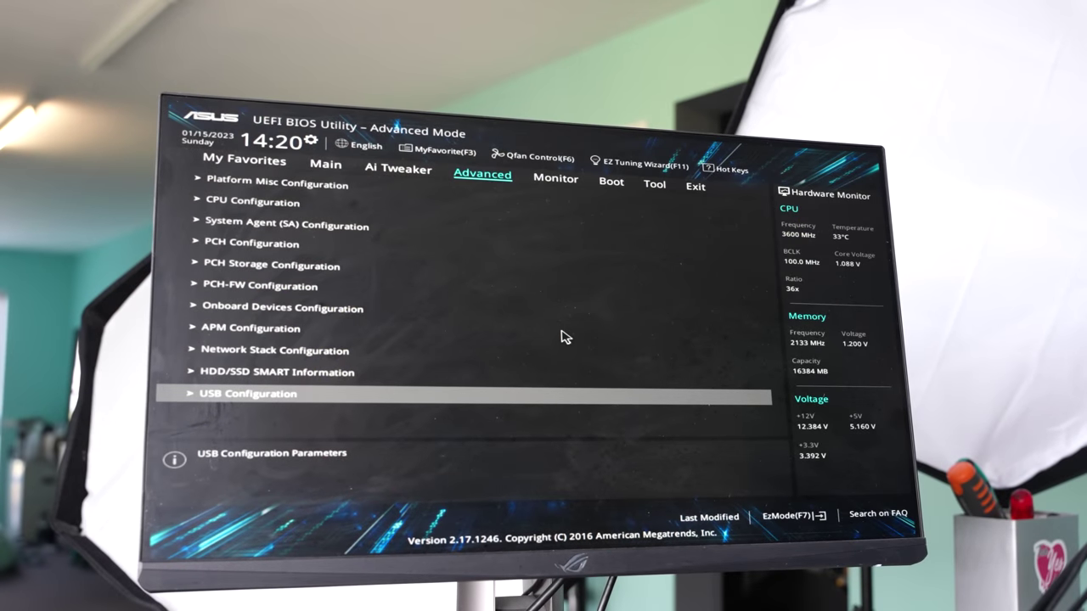
# Move via My Favorites to the Main tab showing the i7-7700 at 3600 MHz, 16384 MB.
pyautogui.press('Left')
pyautogui.press('Left')
pyautogui.press('Left')
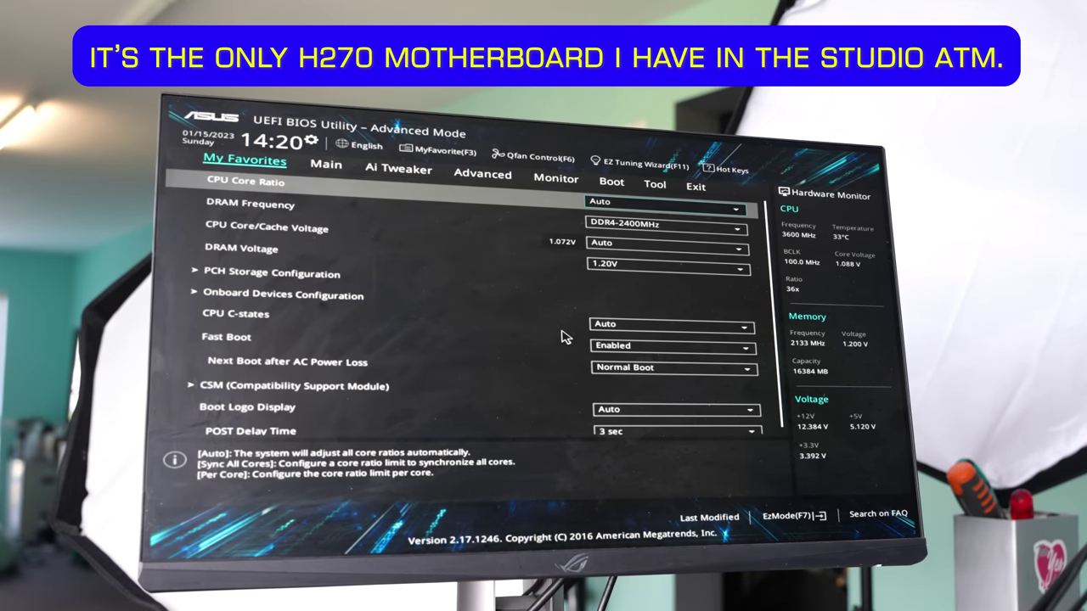
pyautogui.press('Right')
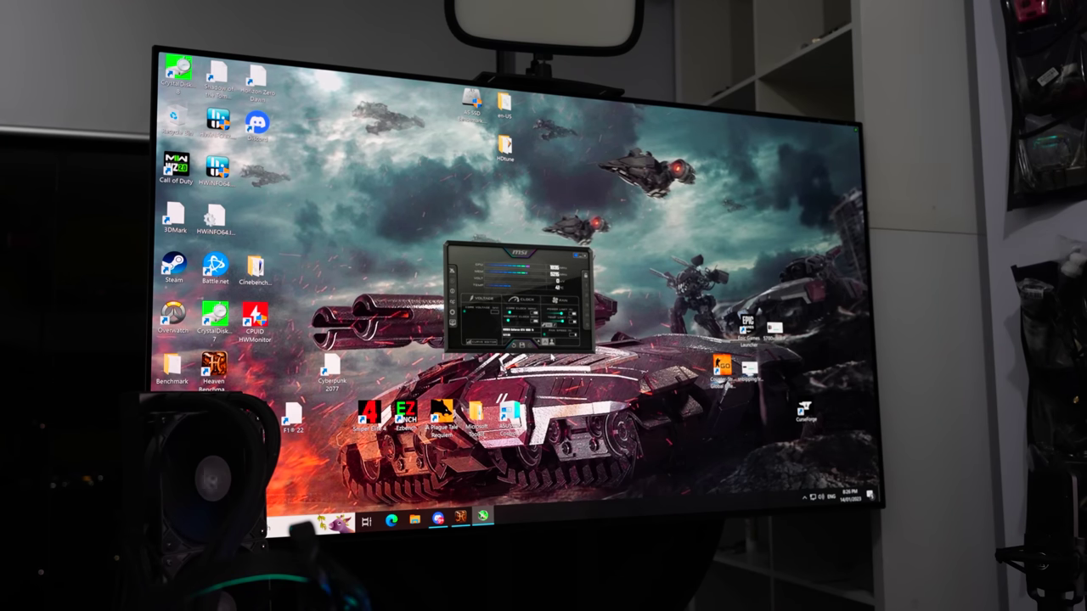
# Launch Heaven Benchmark and start its dragon scene run.
pyautogui.click(615, 341)
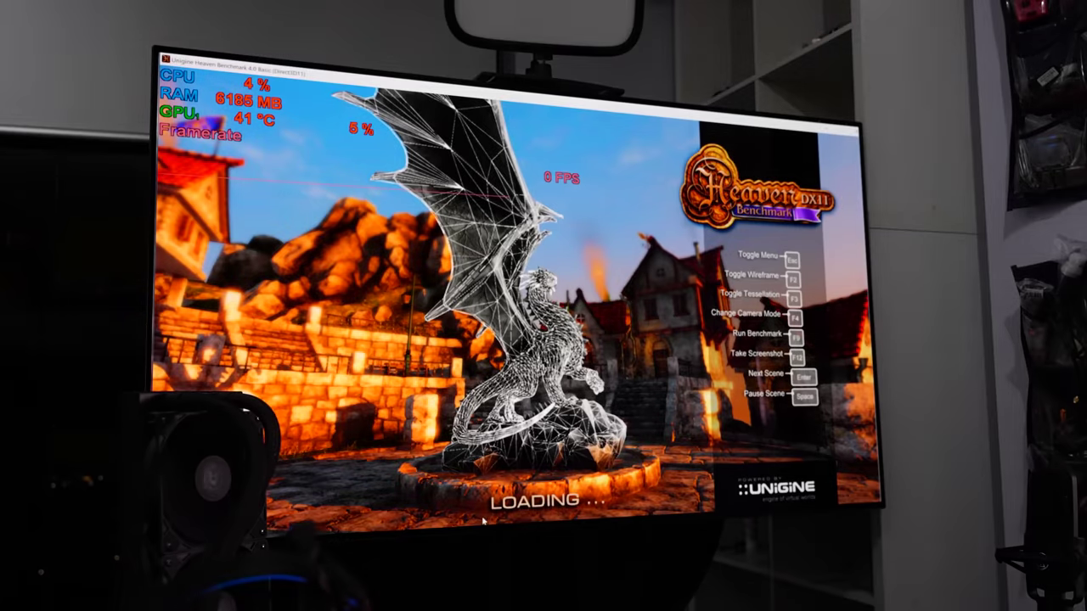
pyautogui.press('super')
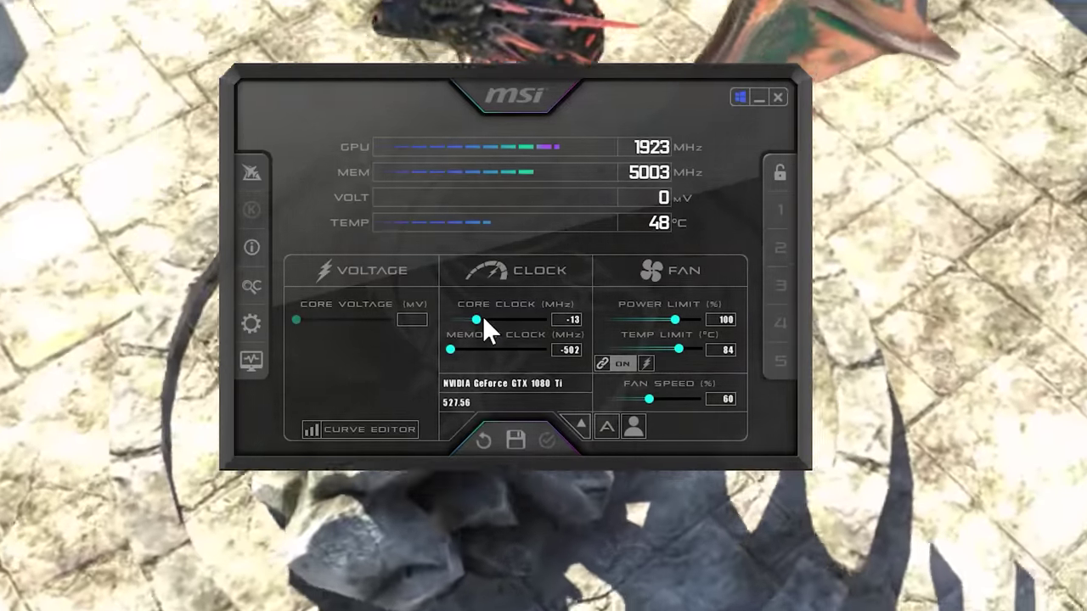
# In the Curve Editor, drag the 1968 MHz curve point down to about 1872 MHz.
pyautogui.hotkey('ctrl', 'f')
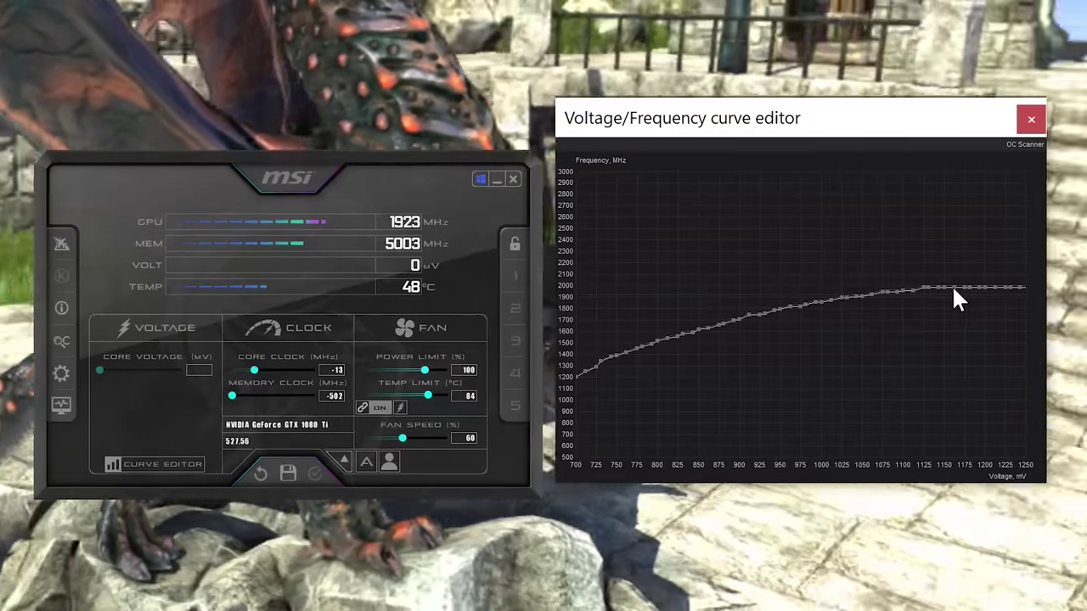
pyautogui.click(1086, 226)
pyautogui.moveTo(956, 289); pyautogui.dragTo(957, 296)
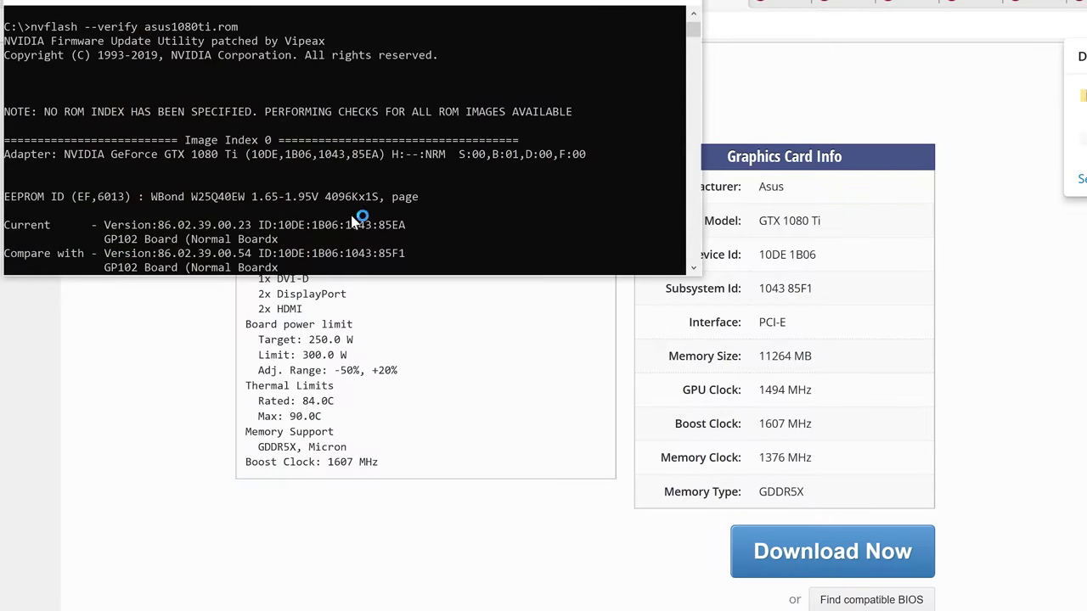
# Scroll back through the nvflash --verify output comparing 86.02.39.00.23 with 86.02.39.00.54.
pyautogui.scroll(3, 176, 198)
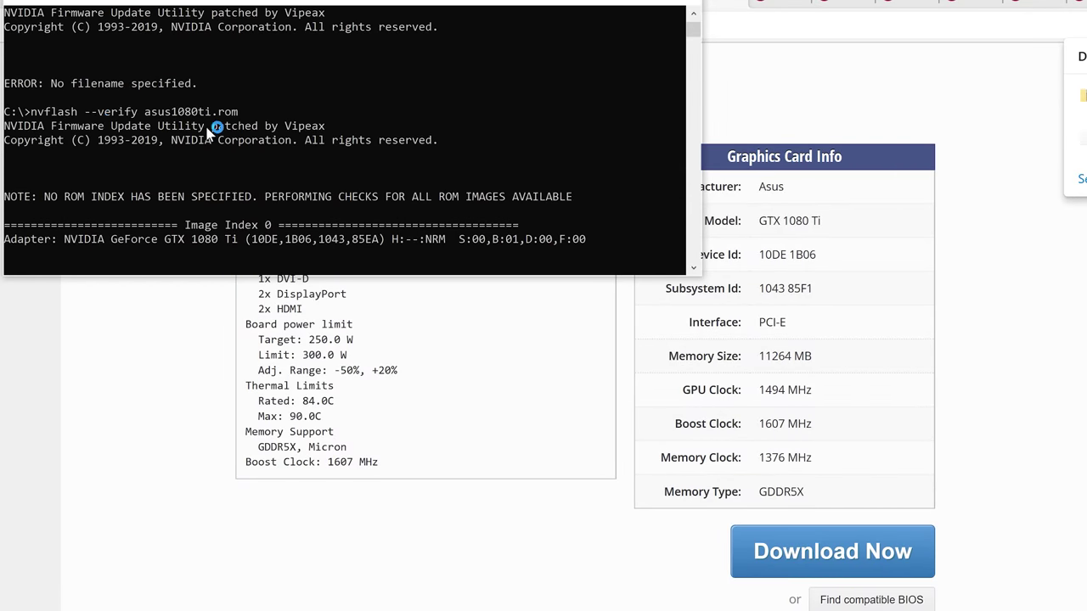
pyautogui.scroll(4, 127, 166)
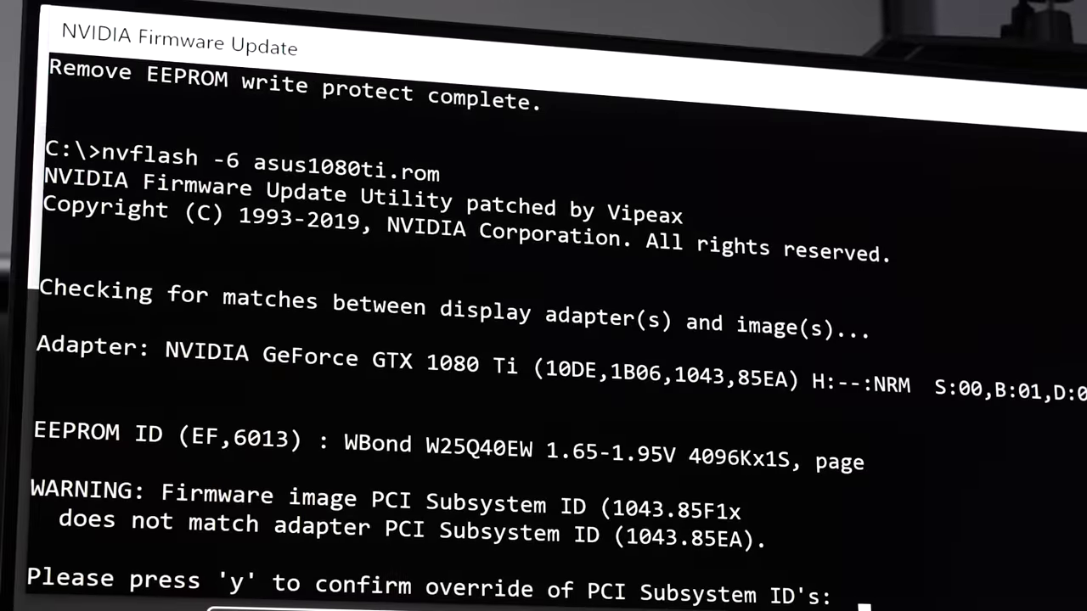
# Override the subsystem ID mismatch and confirm flashing asus1080ti.rom onto the GTX 1080 Ti.
pyautogui.press('y')
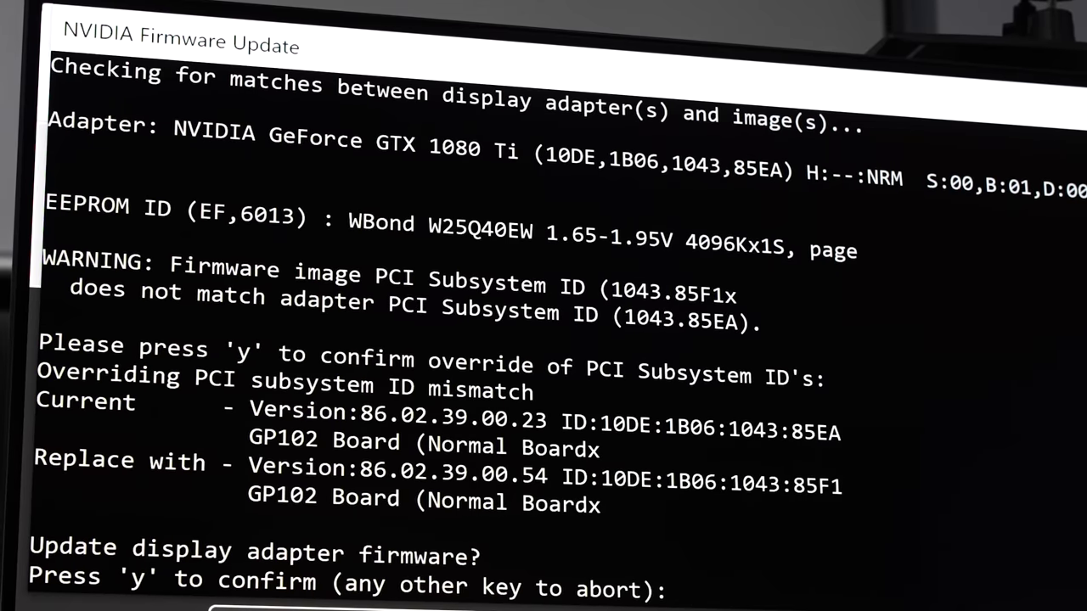
pyautogui.press('y')
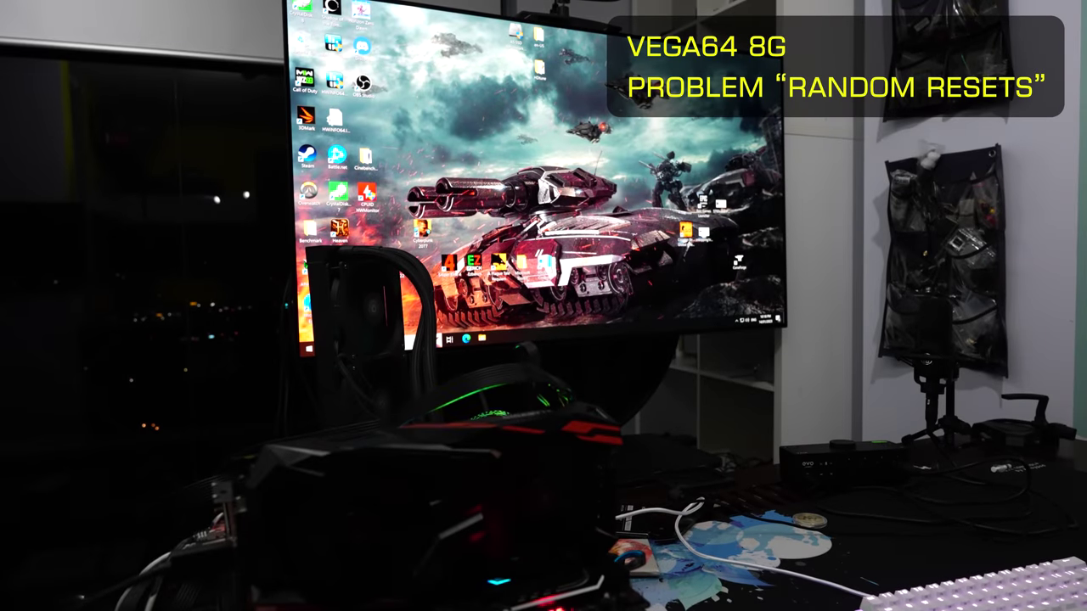
# Launch Heaven Benchmark 4.0 from Windows search and return to the benchmark.
pyautogui.press('super')
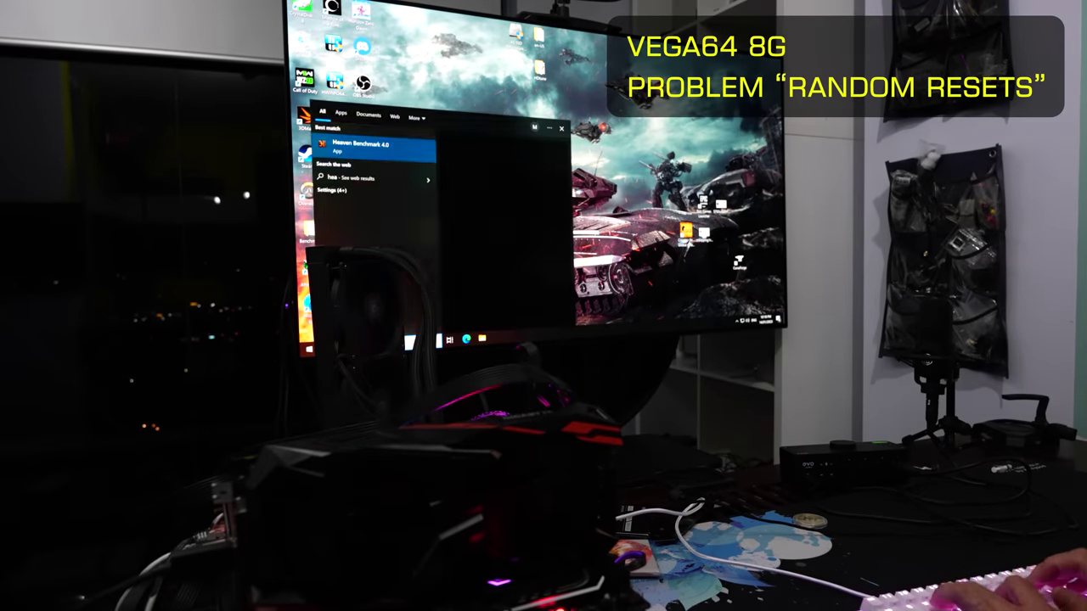
pyautogui.press('Return')
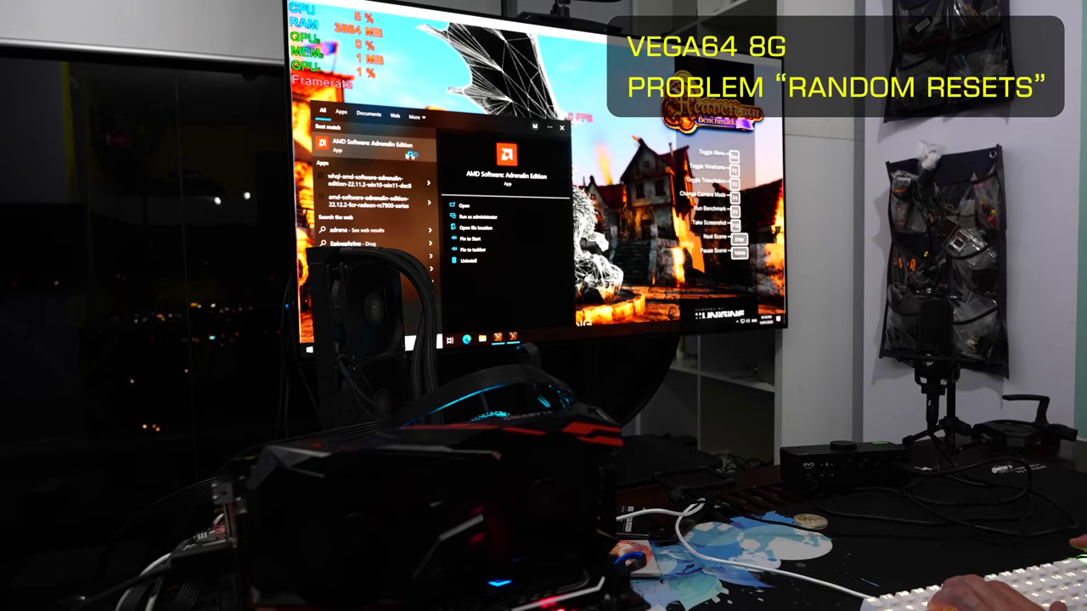
pyautogui.press('Return')
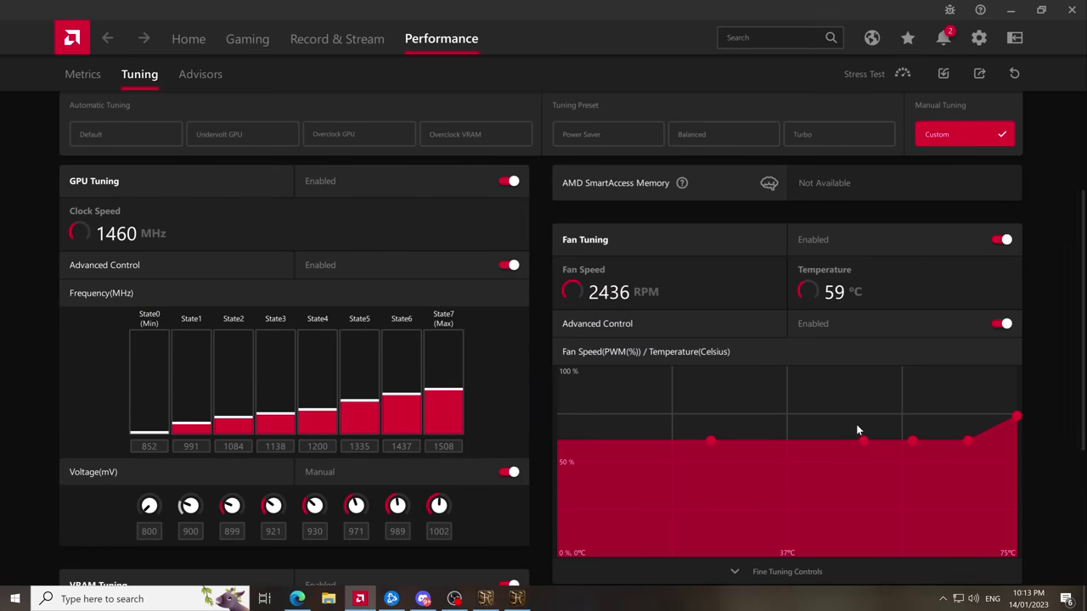
# Scroll through the Adrenalin Tuning page to review the 1508 MHz / 1002 mV custom settings.
pyautogui.scroll(-3, 650, 391)
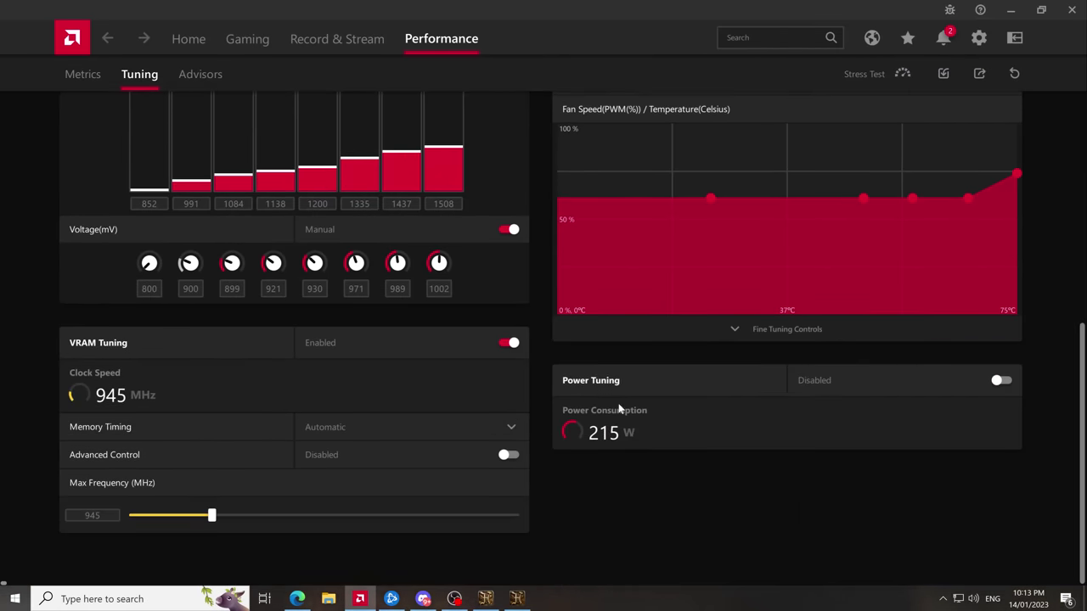
pyautogui.scroll(4, 618, 385)
pyautogui.scroll(1, 808, 324)
pyautogui.scroll(-3, 730, 400)
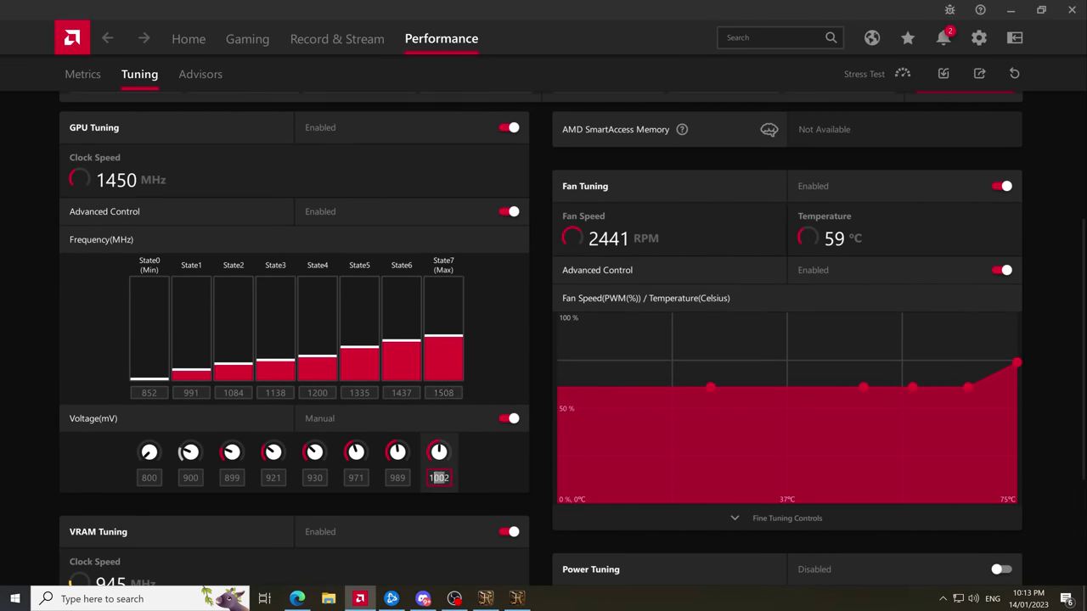
pyautogui.scroll(-4, 499, 466)
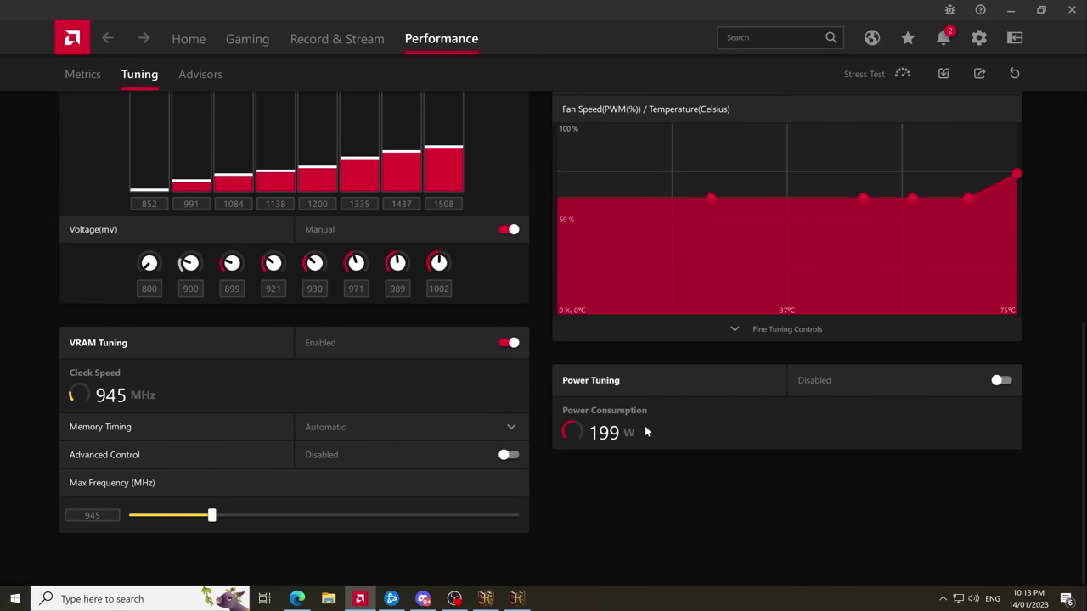
pyautogui.scroll(8, 654, 408)
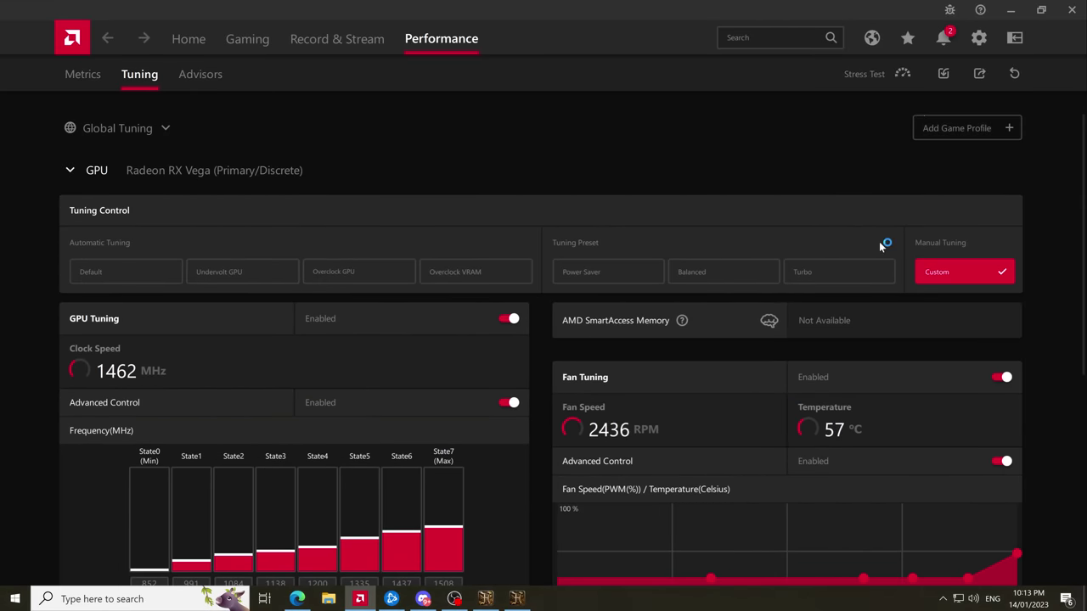
pyautogui.scroll(-8, 878, 245)
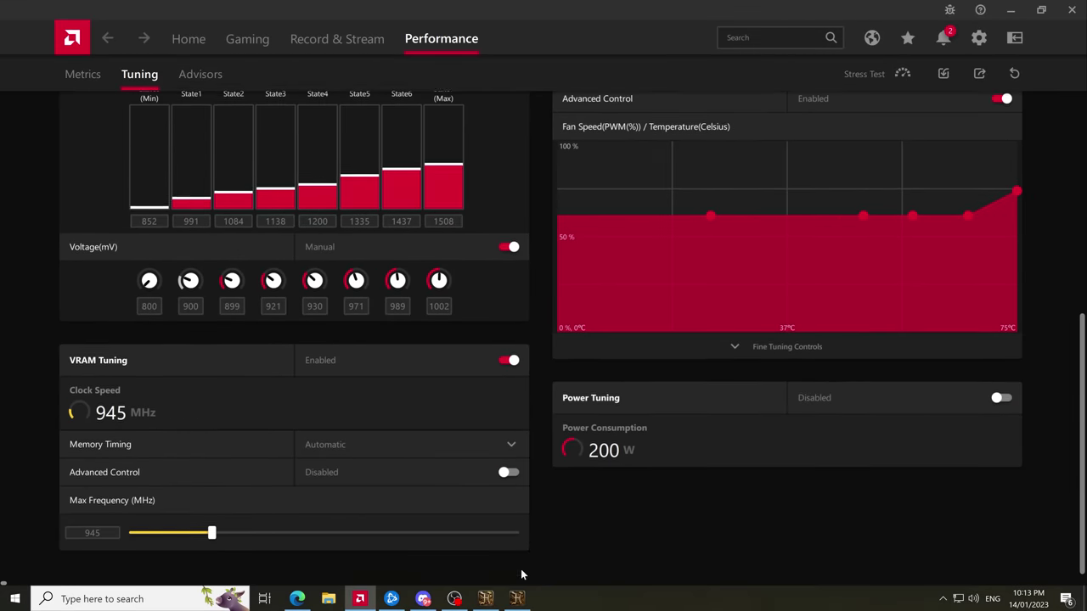
# Alternate between Heaven and the tuning page, finishing with the Heaven benchmark in front.
pyautogui.click(517, 599)
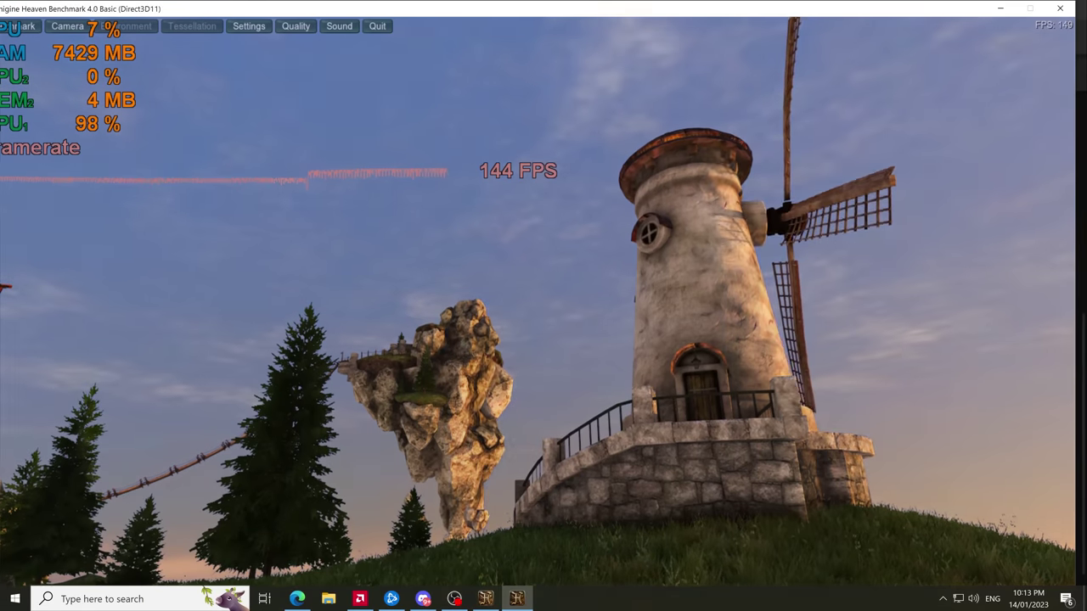
pyautogui.click(360, 599)
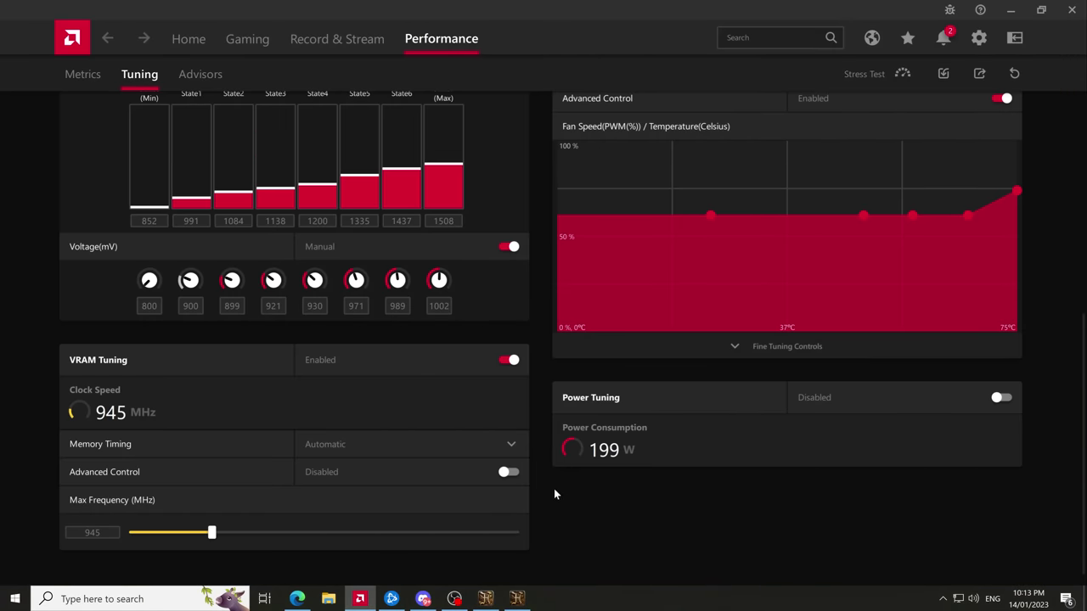
pyautogui.click(513, 599)
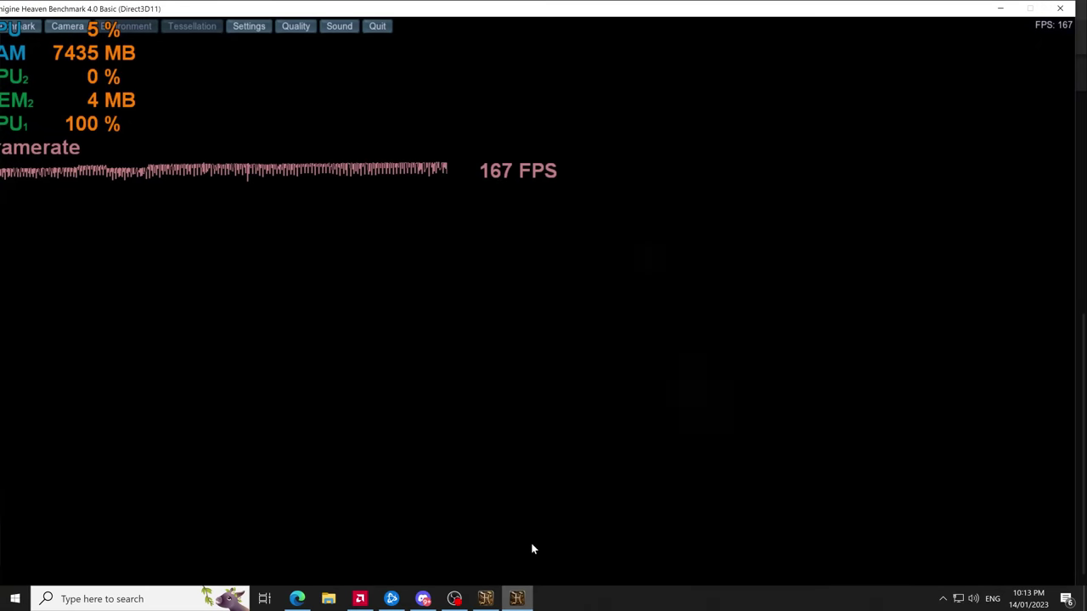
pyautogui.click(360, 599)
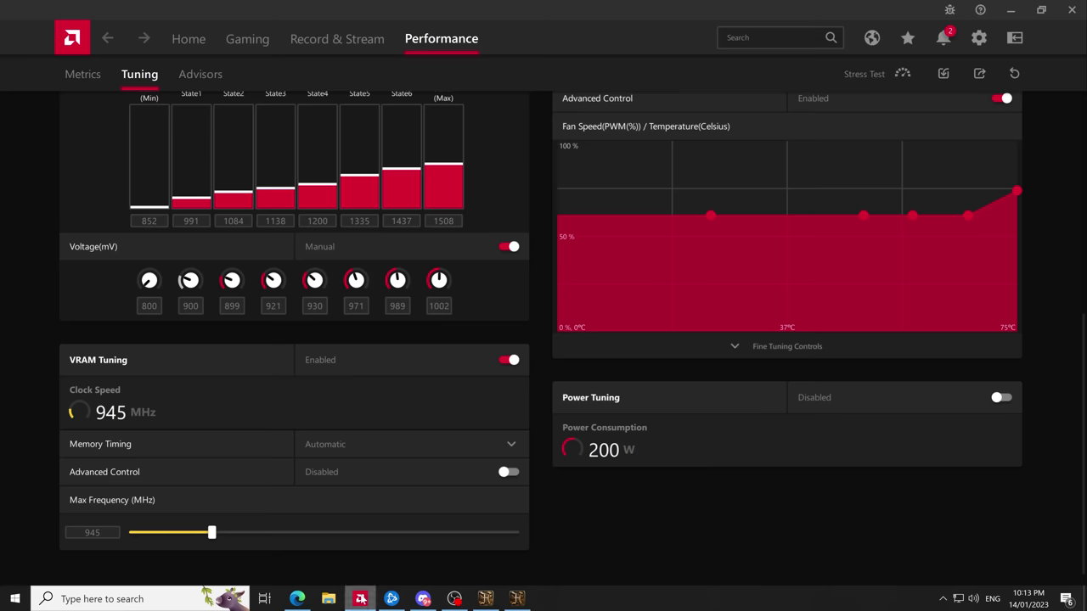
pyautogui.click(517, 599)
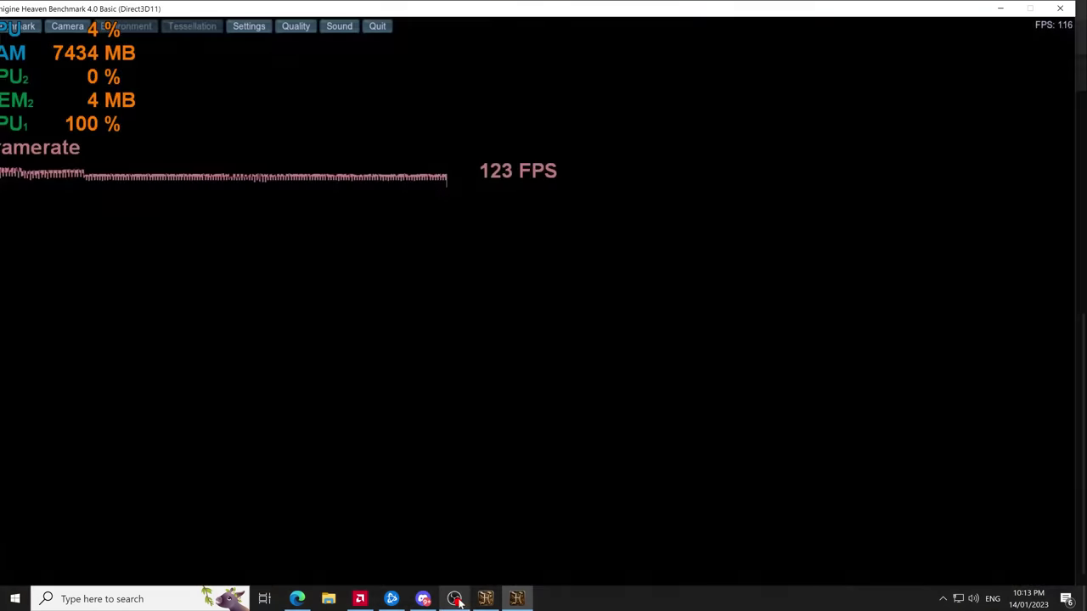
# Switch between the AMD tuning page and Heaven, ending with the undervolted tuning page in front.
pyautogui.moveTo(459, 601)
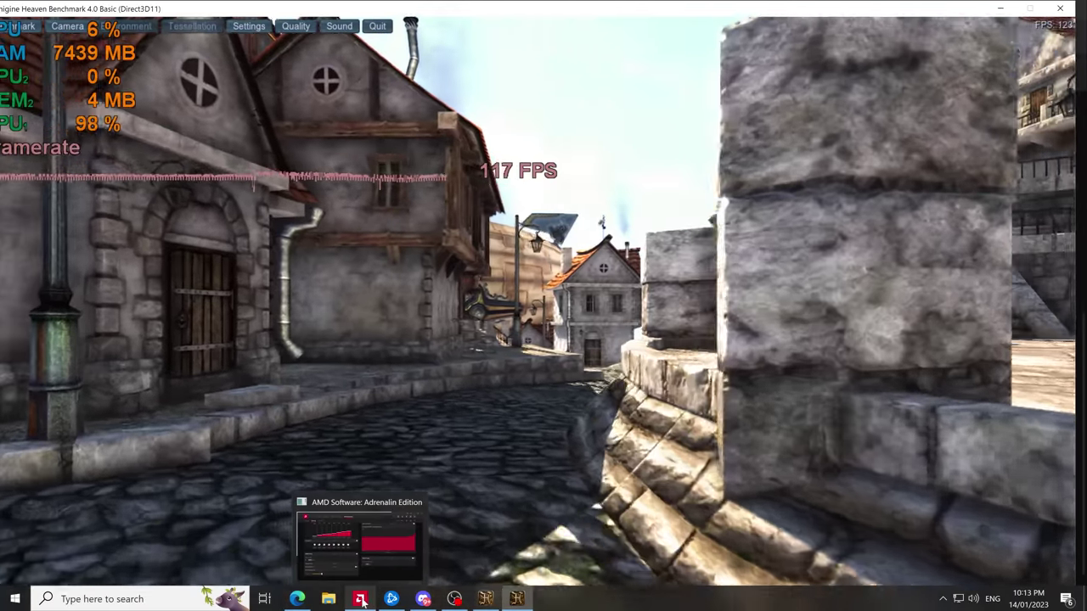
pyautogui.click(360, 601)
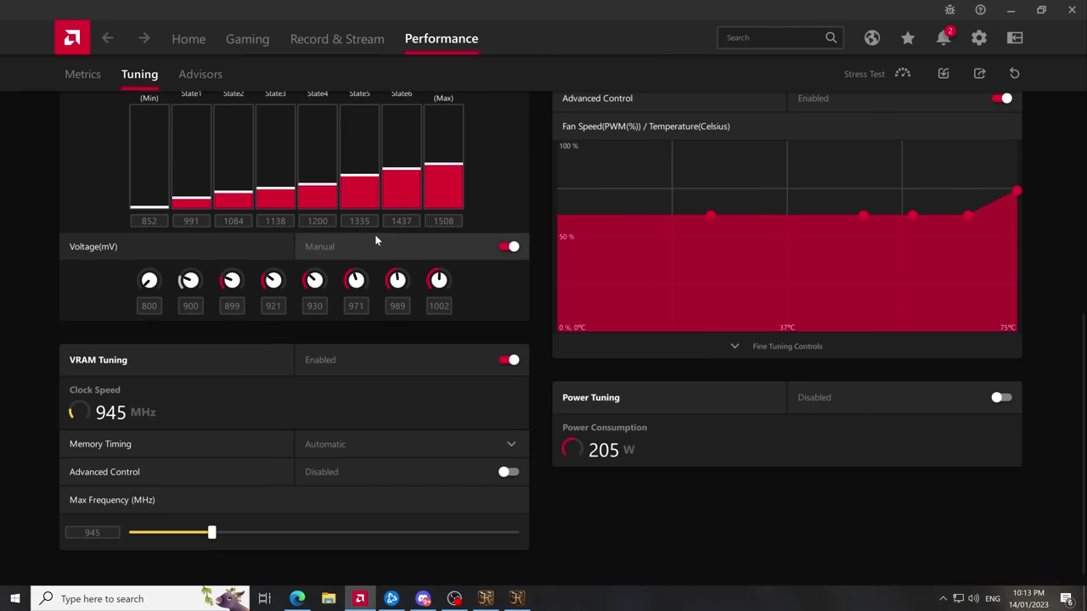
pyautogui.click(518, 599)
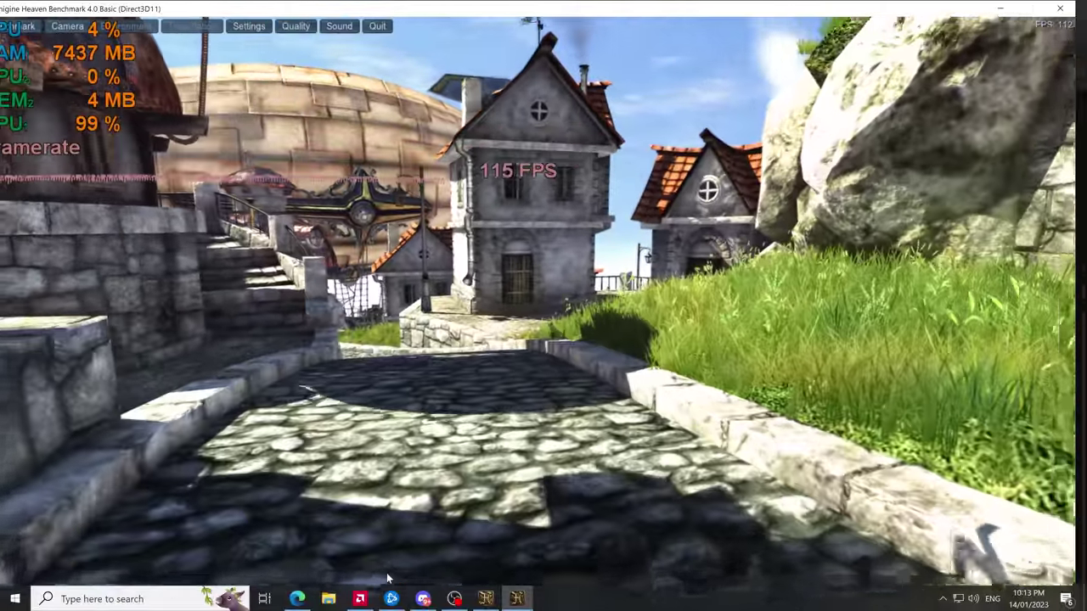
pyautogui.click(360, 600)
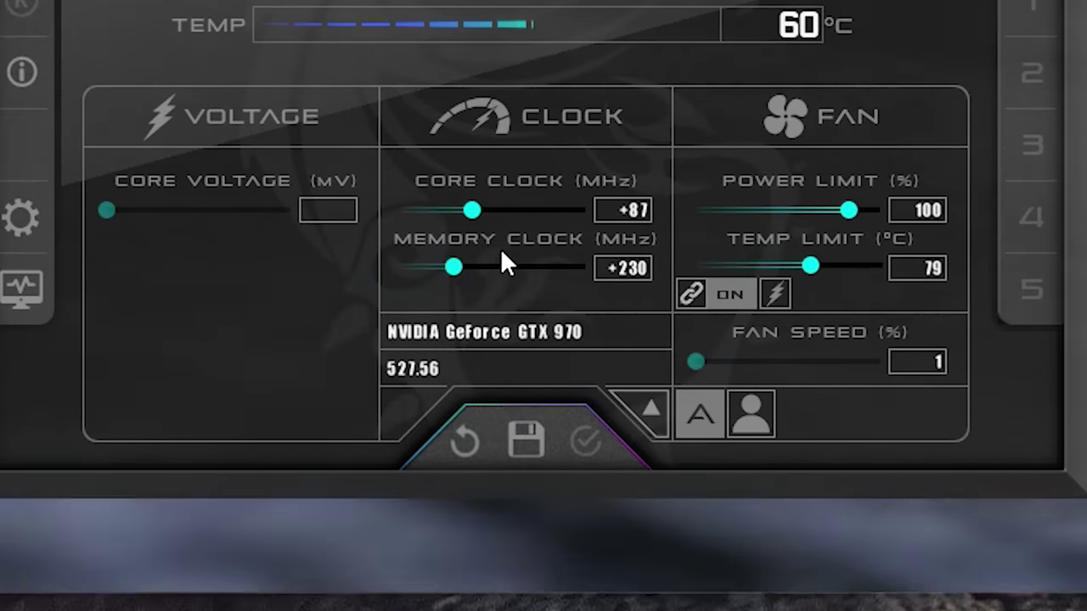
# Raise the GTX 970 Core Clock offset slider from +87 to +121 MHz.
pyautogui.moveTo(477, 210); pyautogui.dragTo(483, 208)
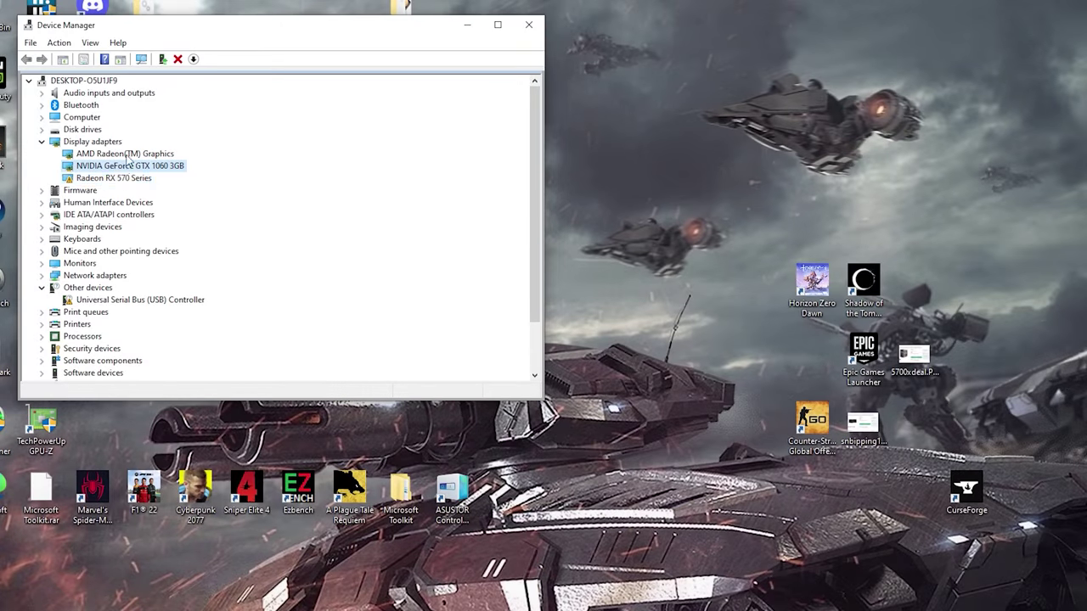
pyautogui.rightClick(108, 180)
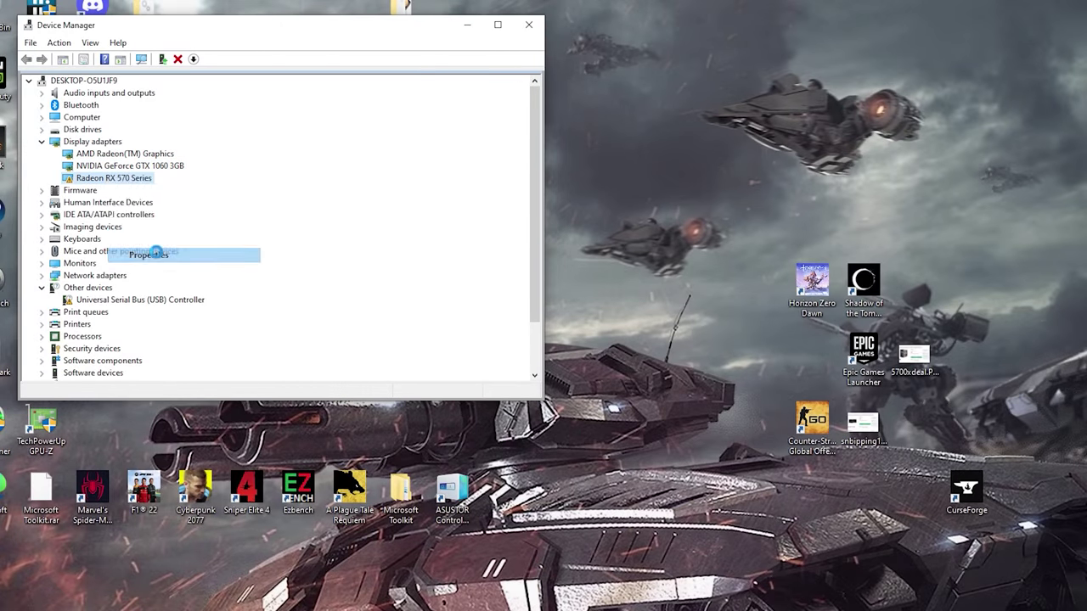
pyautogui.click(156, 254)
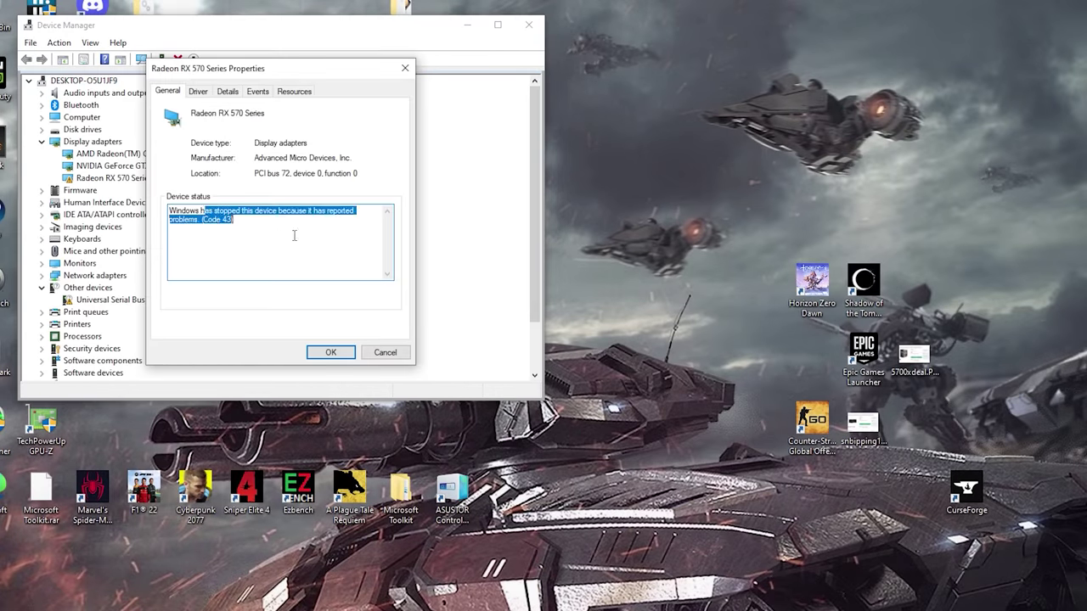
pyautogui.click(198, 92)
pyautogui.click(257, 92)
pyautogui.click(291, 91)
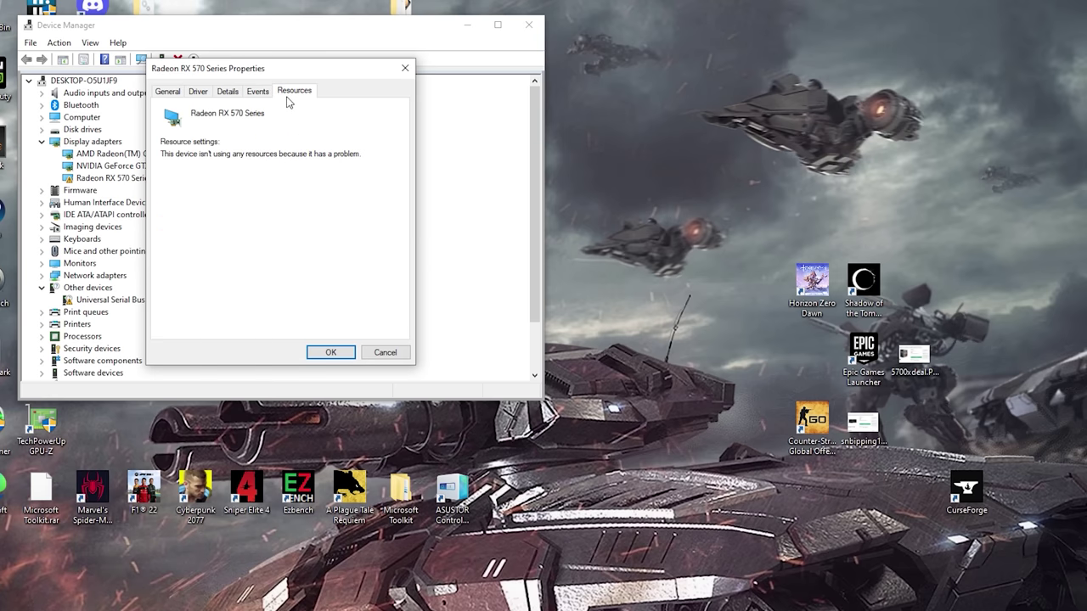
pyautogui.click(384, 353)
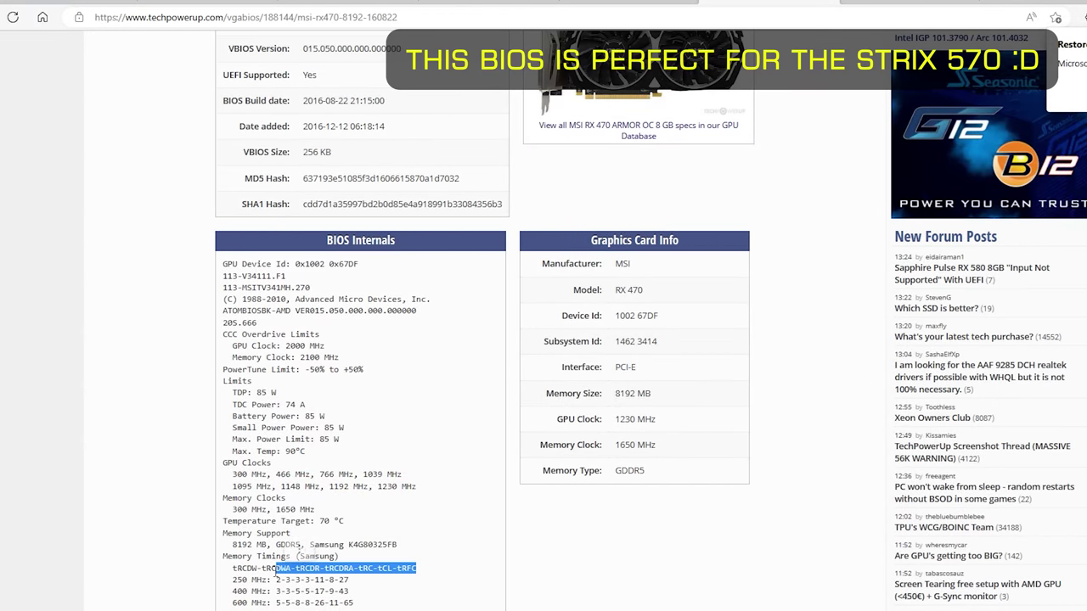
pyautogui.click(274, 569)
pyautogui.scroll(5, 274, 569)
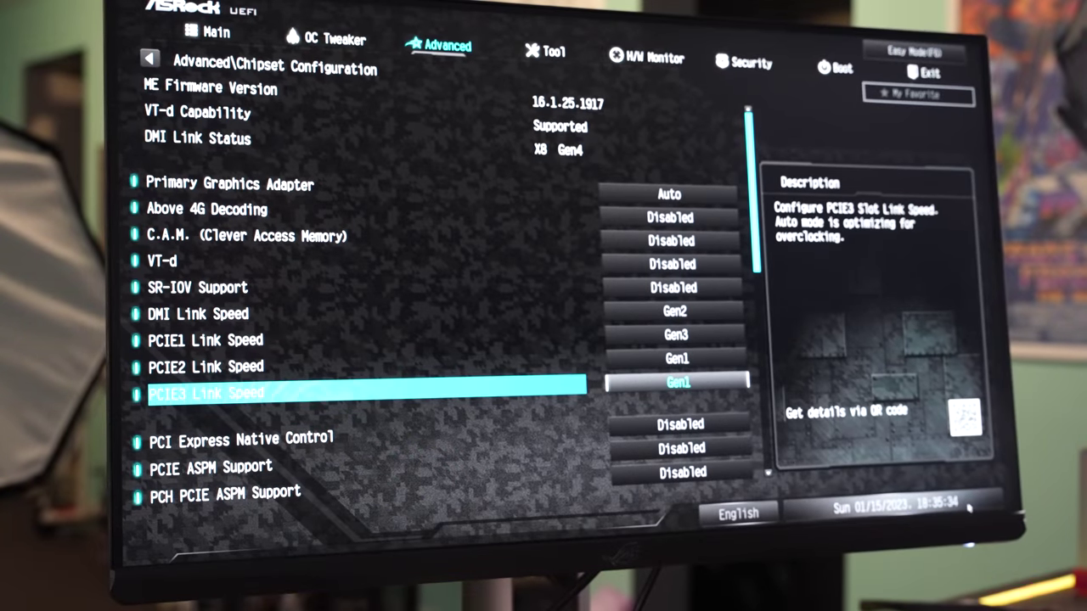
# Browse Chipset Configuration (PCI Express, Share Memory, onboard devices), then the Security page.
pyautogui.press('Down')
pyautogui.press('Down')
pyautogui.press('Down')
pyautogui.press('Down')
pyautogui.press('Down')
pyautogui.press('Down')
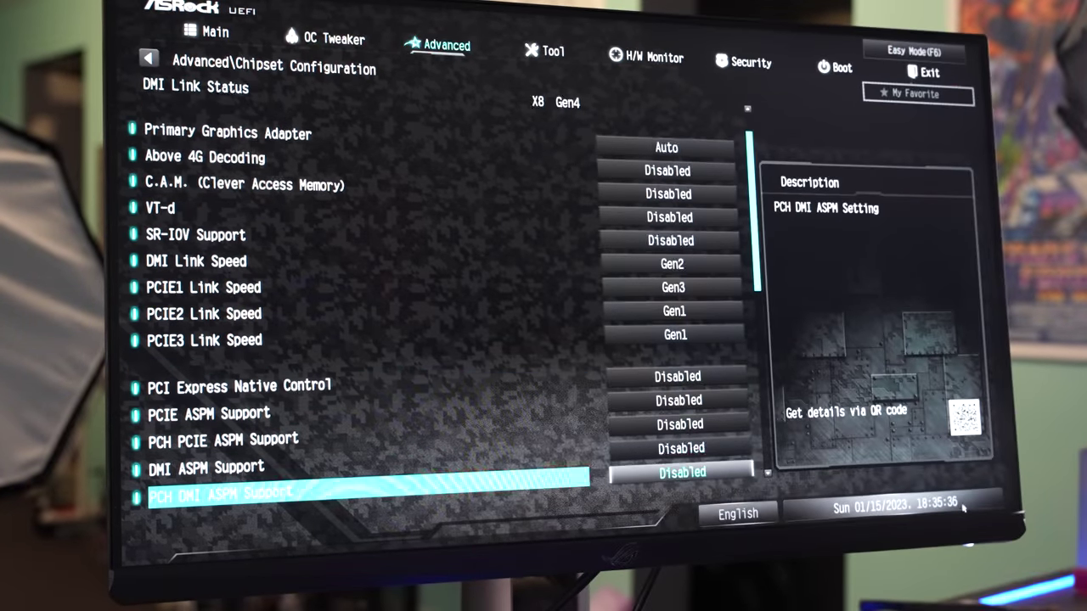
pyautogui.press('Down')
pyautogui.press('Down')
pyautogui.press('Down')
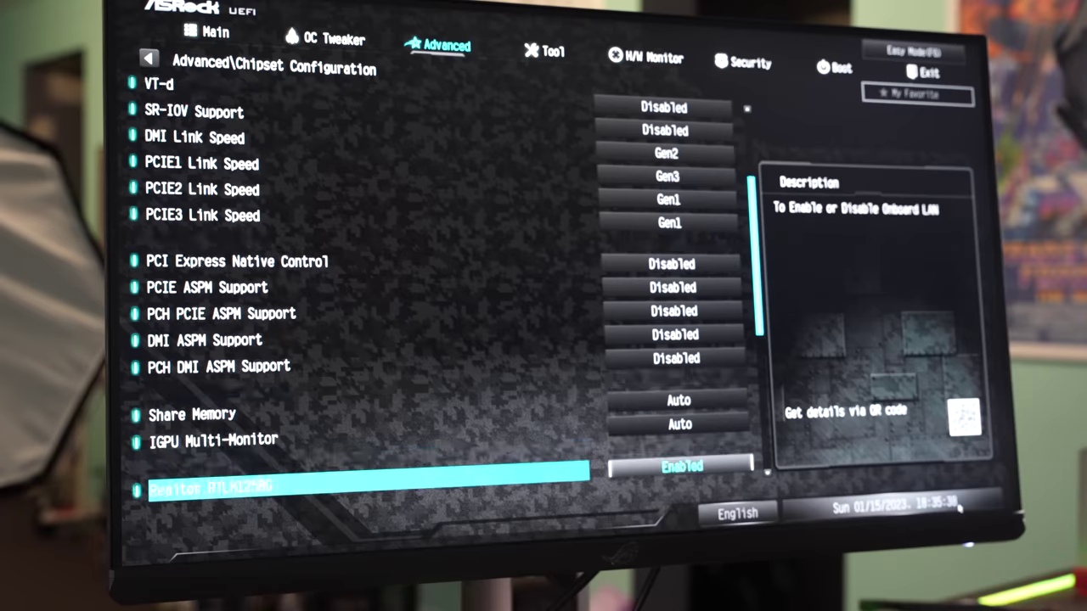
pyautogui.press('Down')
pyautogui.press('Down')
pyautogui.press('Down')
pyautogui.press('Down')
pyautogui.press('Down')
pyautogui.press('Down')
pyautogui.press('Down')
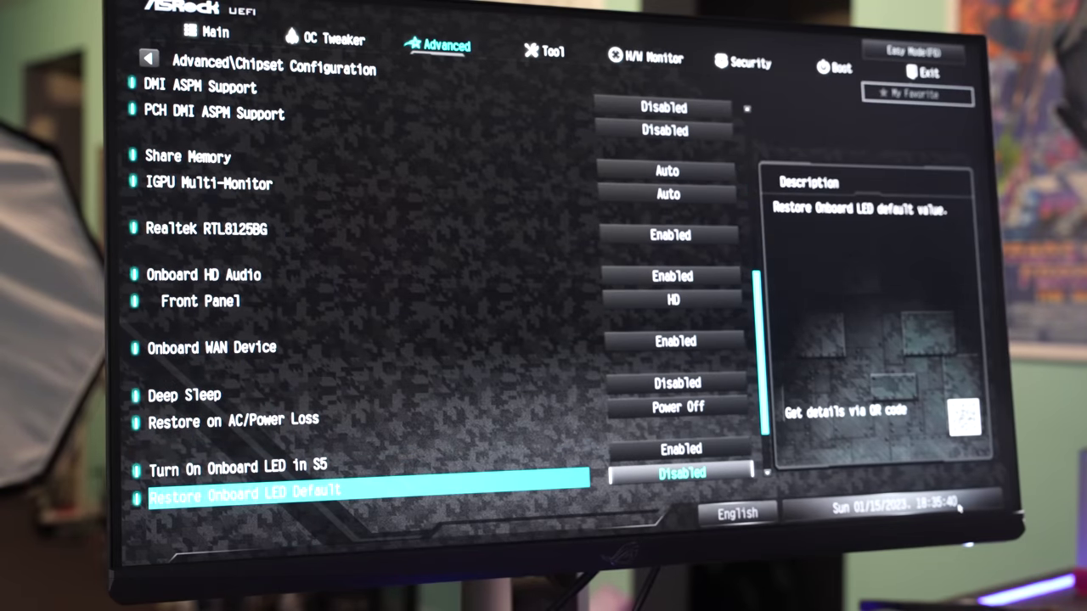
pyautogui.press('Up')
pyautogui.press('Up')
pyautogui.press('Up')
pyautogui.press('Up')
pyautogui.press('Up')
pyautogui.press('Right')
pyautogui.press('Right')
pyautogui.press('Right')
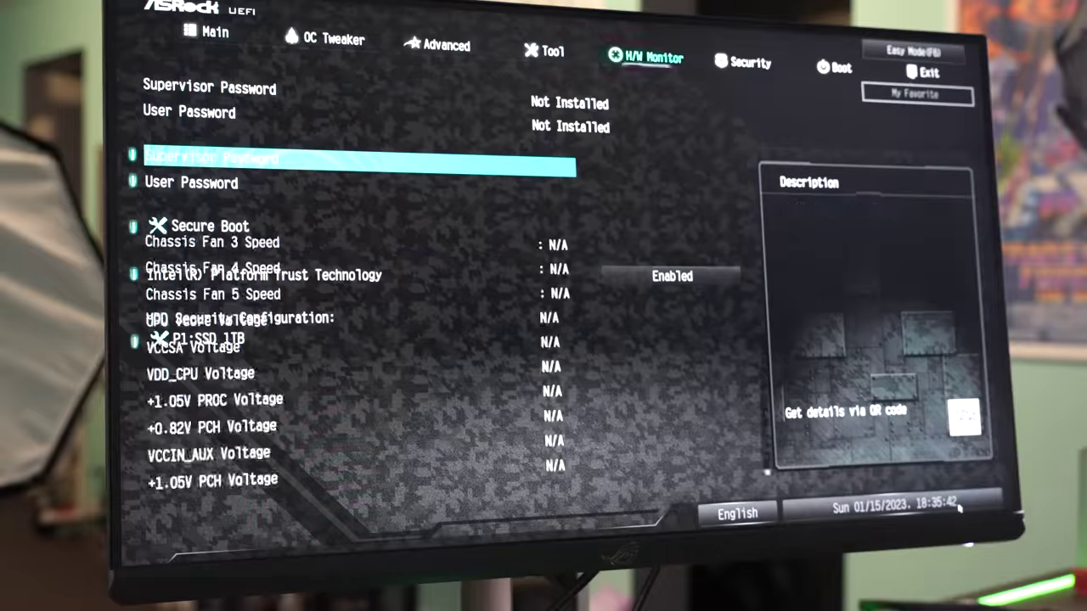
# In OC Tweaker, check DRAM Configuration, then open CPU Configuration and review its ratio settings.
pyautogui.press('Left')
pyautogui.press('Left')
pyautogui.press('Left')
pyautogui.press('Left')
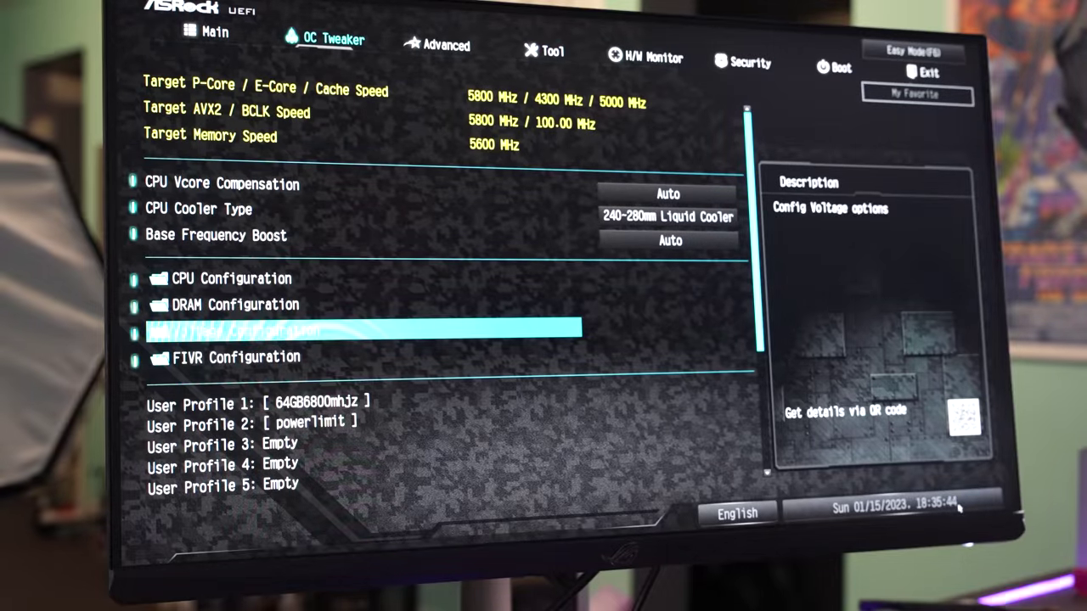
pyautogui.press('Up')
pyautogui.press('Return')
pyautogui.press('Escape')
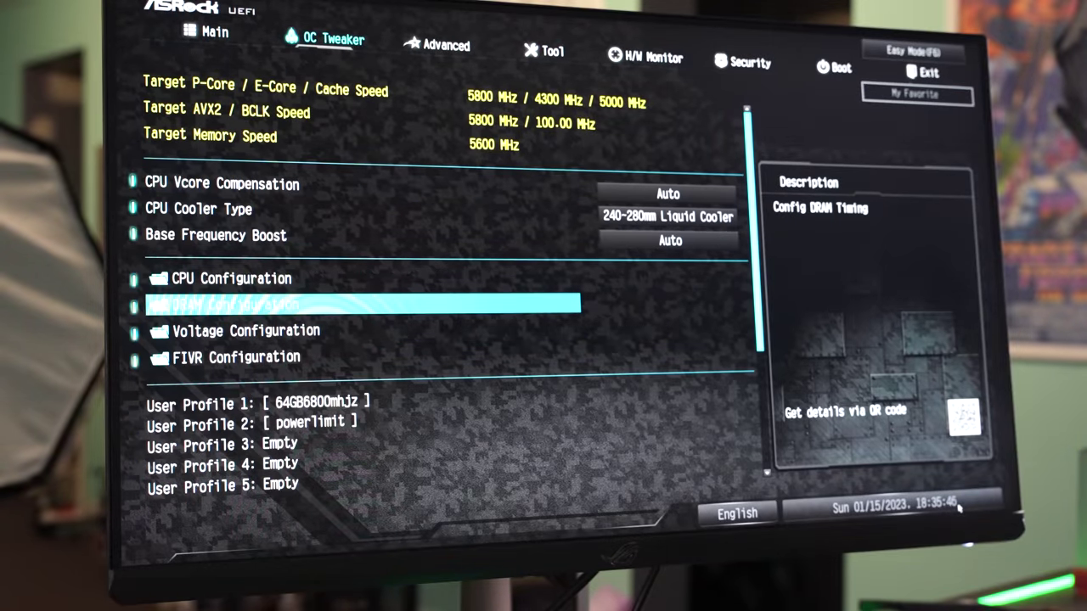
pyautogui.press('Down')
pyautogui.press('Up')
pyautogui.press('Up')
pyautogui.press('Up')
pyautogui.press('Return')
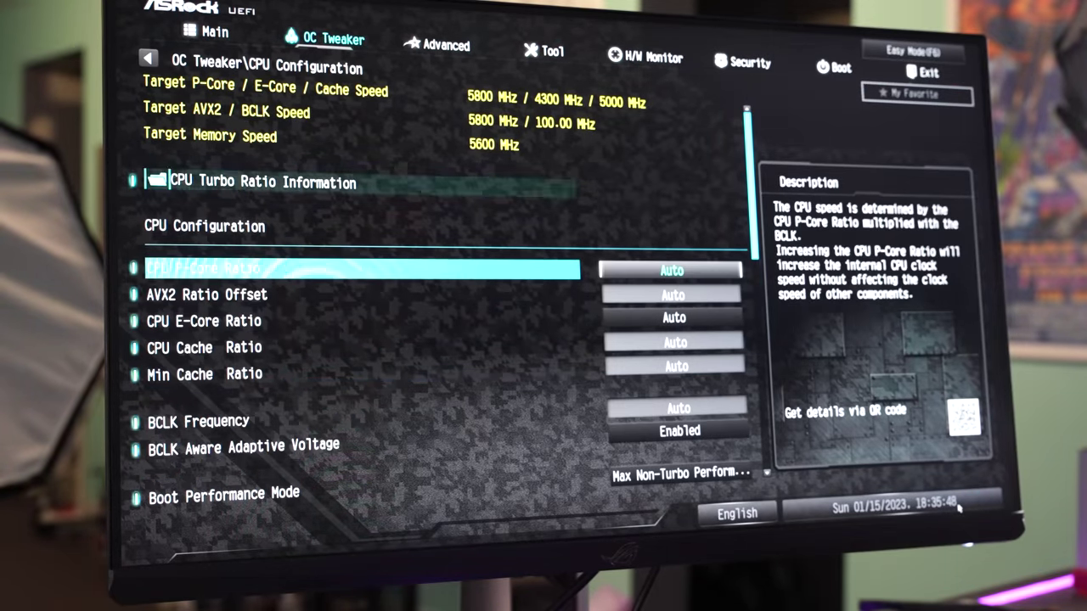
pyautogui.press('Down')
pyautogui.press('Down')
pyautogui.press('Down')
pyautogui.press('Down')
pyautogui.press('Down')
pyautogui.press('Down')
pyautogui.press('Down')
pyautogui.press('Down')
pyautogui.press('Down')
pyautogui.press('Down')
pyautogui.press('Down')
pyautogui.press('Down')
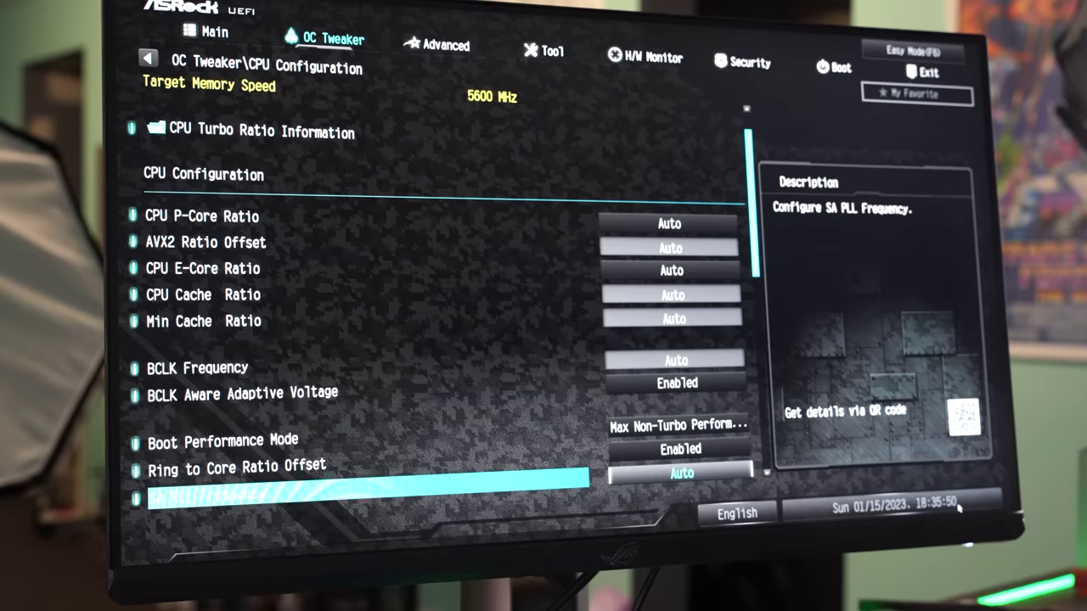
pyautogui.press('Down')
pyautogui.press('Down')
pyautogui.press('Down')
pyautogui.press('Down')
pyautogui.press('Down')
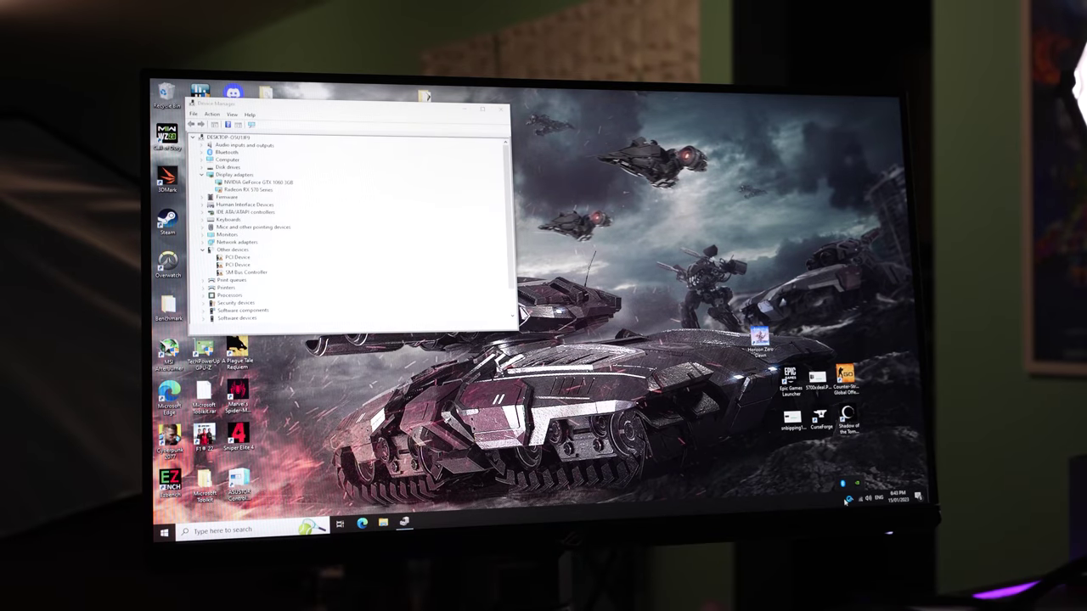
# Launch an administrator Command Prompt by searching 'command', then go to Start to restart.
pyautogui.press('super')
pyautogui.write('command')
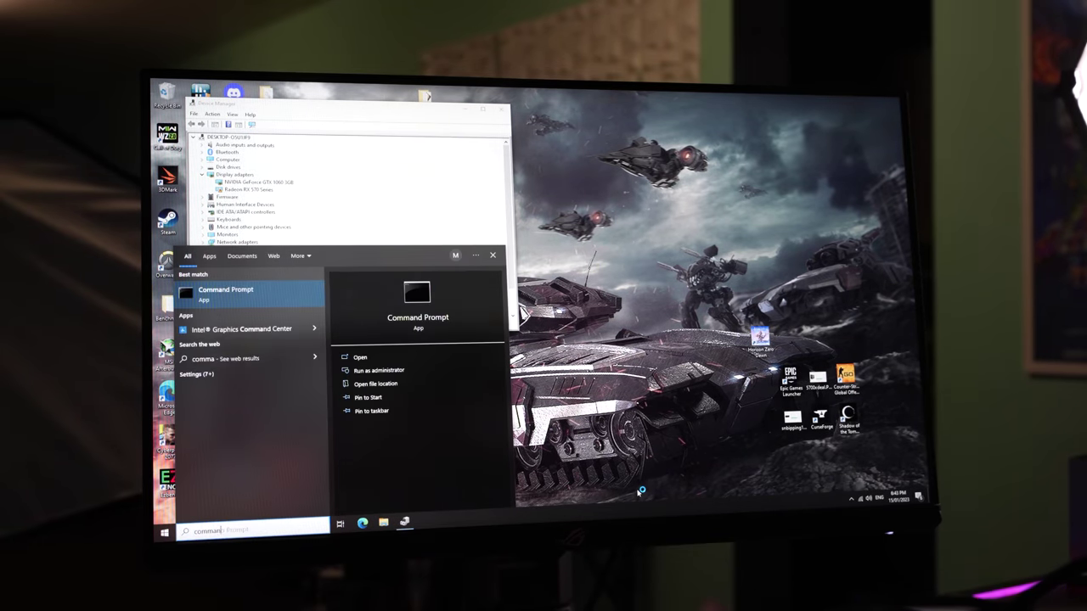
pyautogui.press('Return')
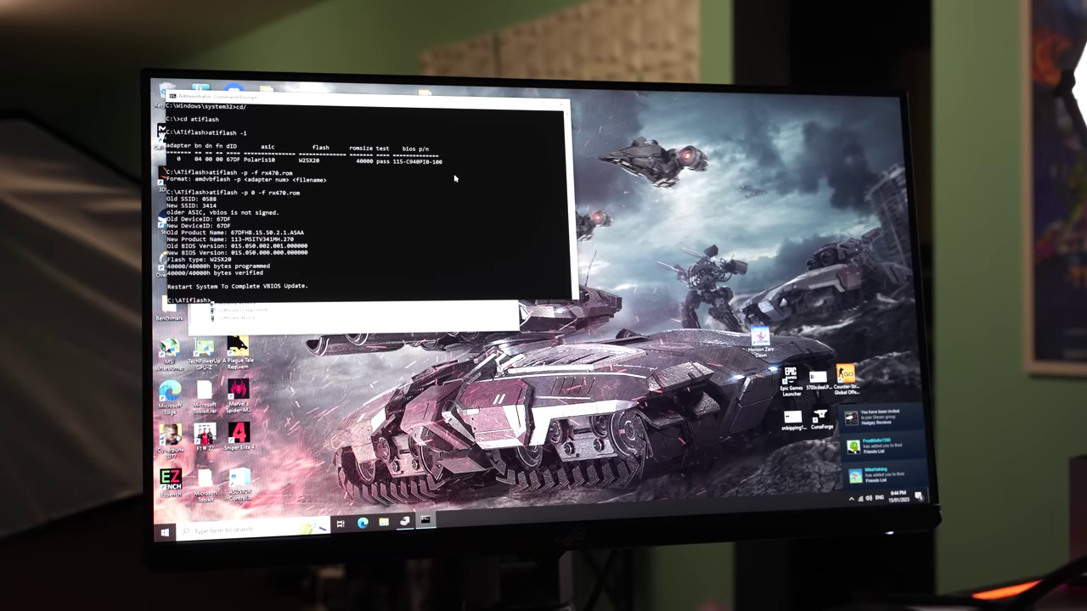
pyautogui.click(163, 533)
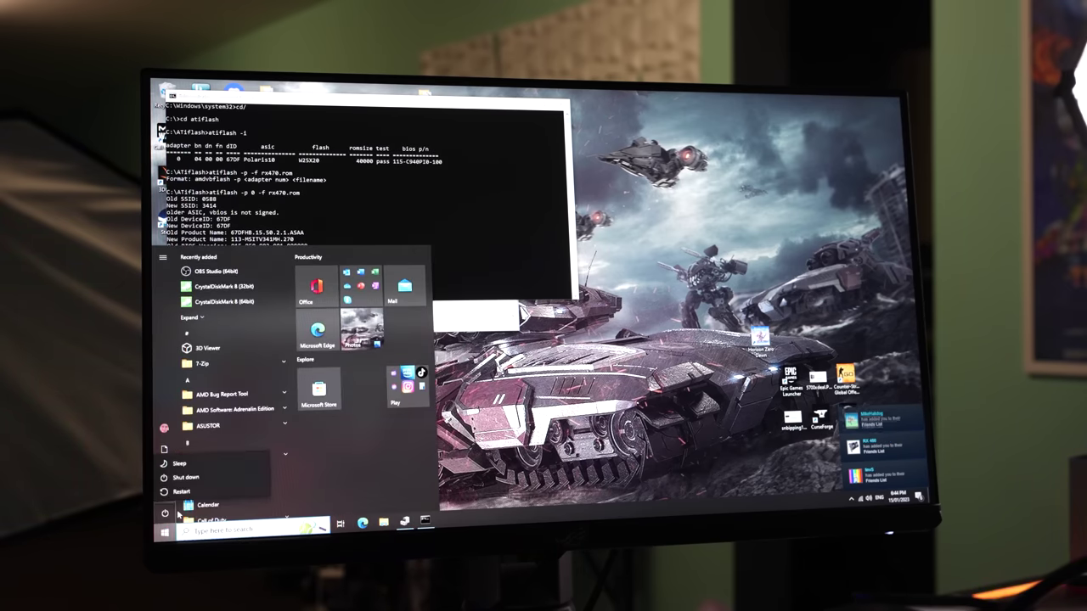